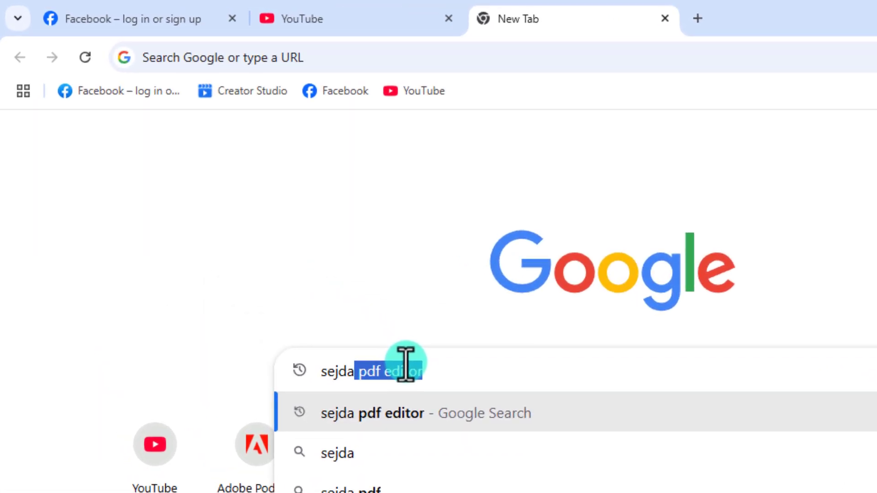
Search Google for 'sejda pdf editor' and open the 'Easy to use Online PDF editor - Sejda PDF' result
{"action": "type", "text": ".com"}
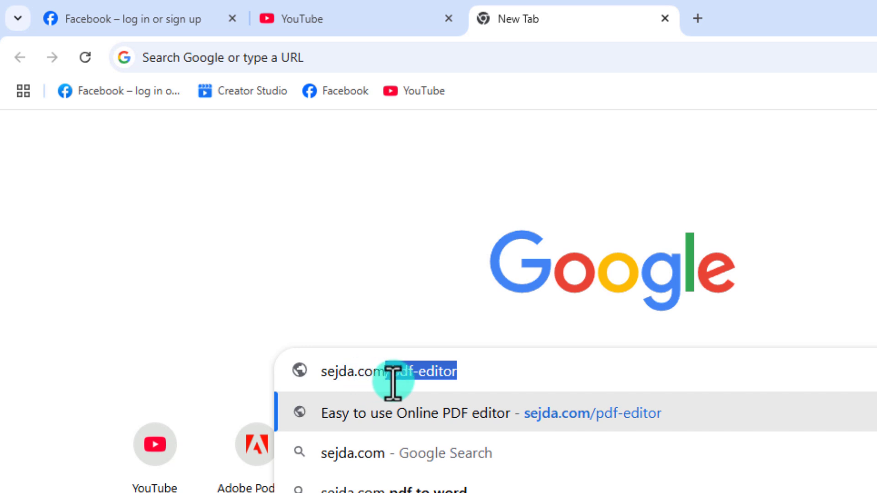
{"action": "key", "text": "Return"}
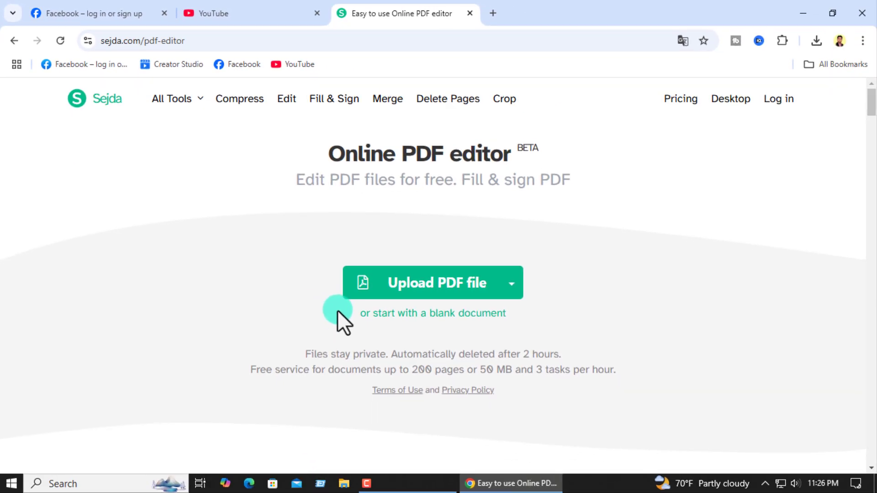
{"action": "left_click", "coordinate": [14, 41]}
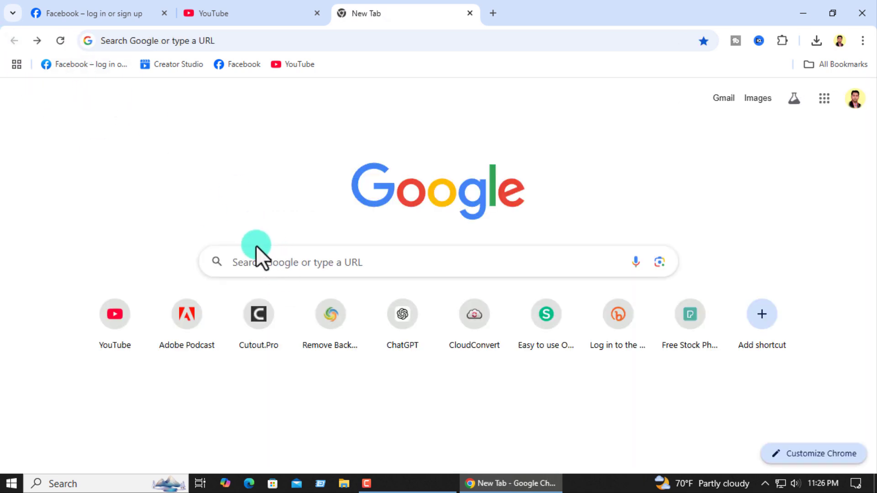
{"action": "left_click", "coordinate": [255, 258]}
{"action": "type", "text": "sejda pdf editor"}
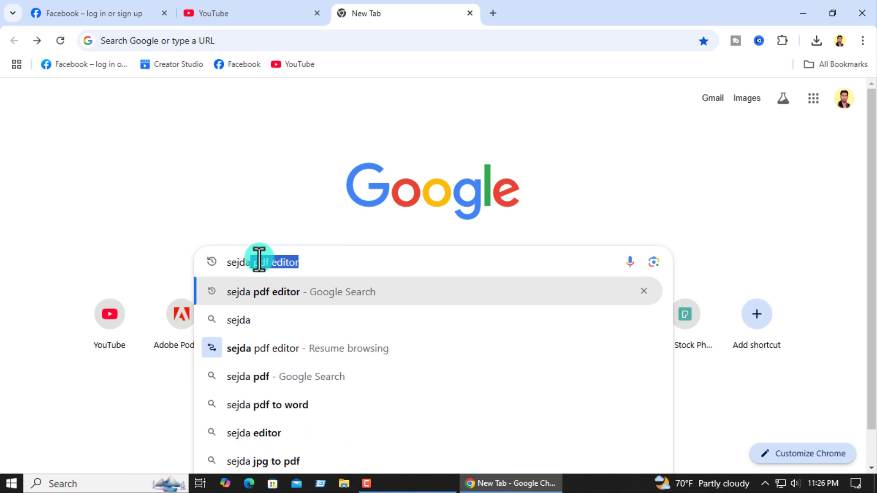
{"action": "key", "text": "Return"}
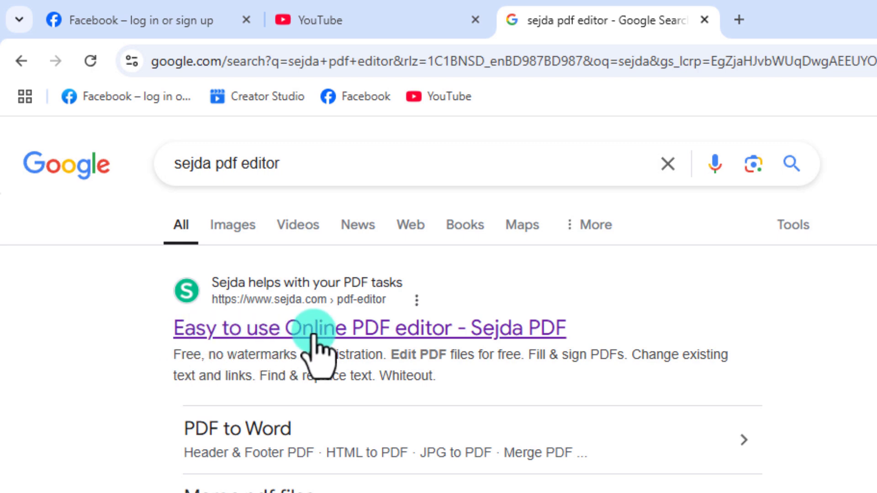
{"action": "left_click", "coordinate": [396, 330]}
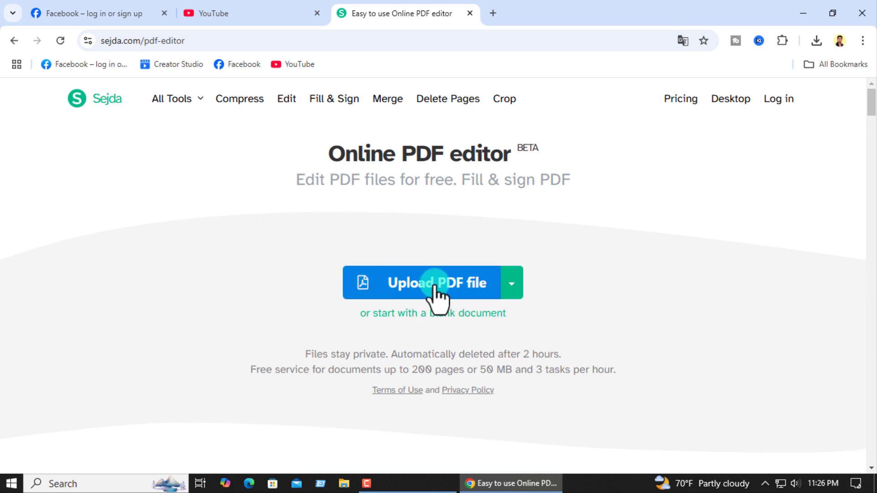
Upload the CV PDF from the CV folder on Personal File (F:) into the editor
{"action": "left_click", "coordinate": [416, 286]}
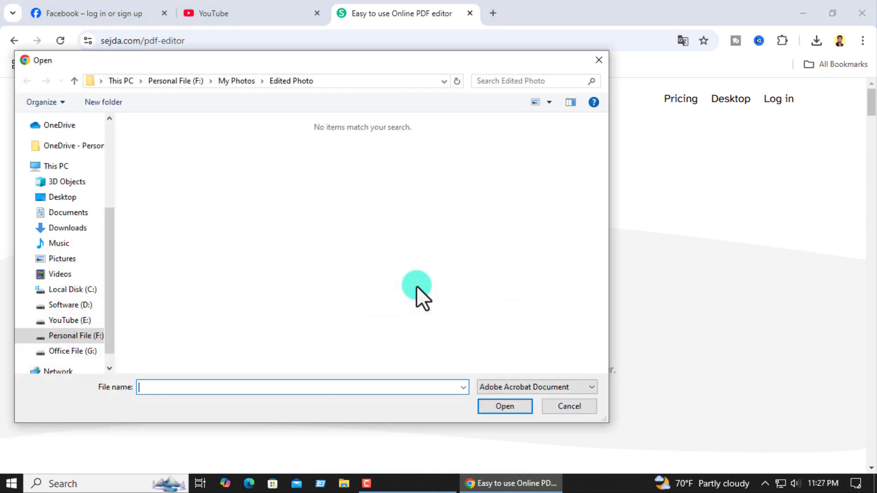
{"action": "left_click", "coordinate": [70, 338]}
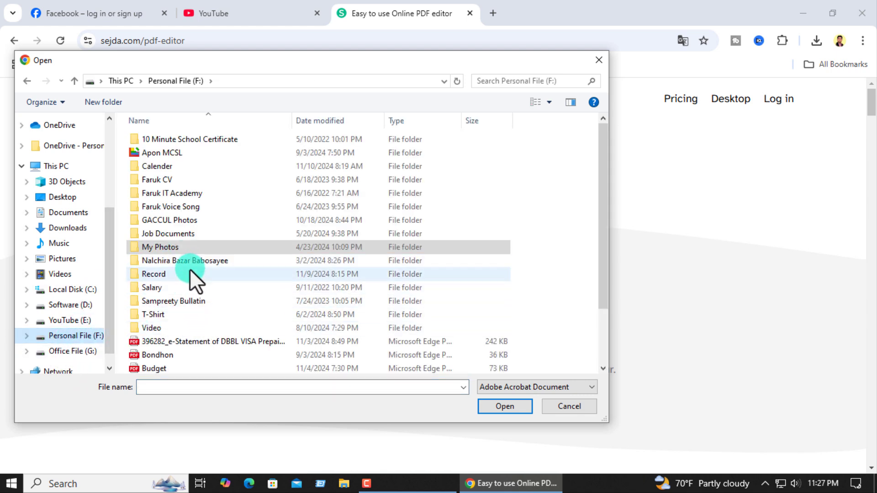
{"action": "double_click", "coordinate": [172, 236]}
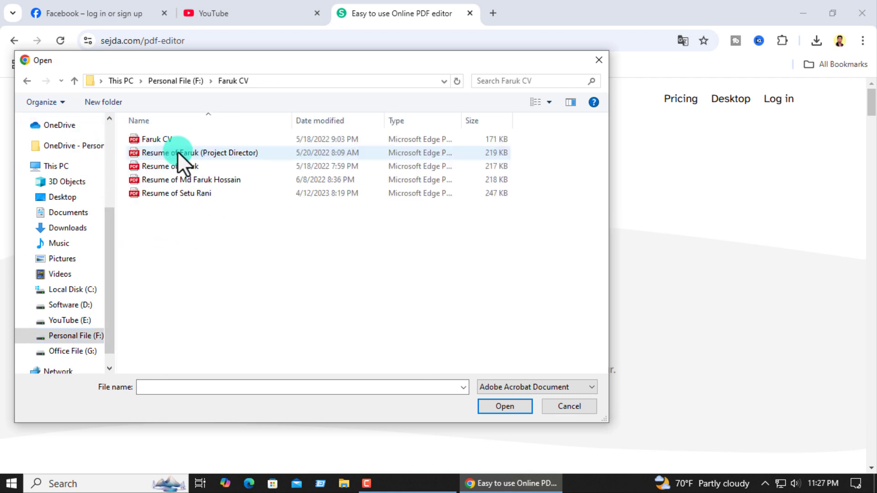
{"action": "left_click", "coordinate": [167, 152]}
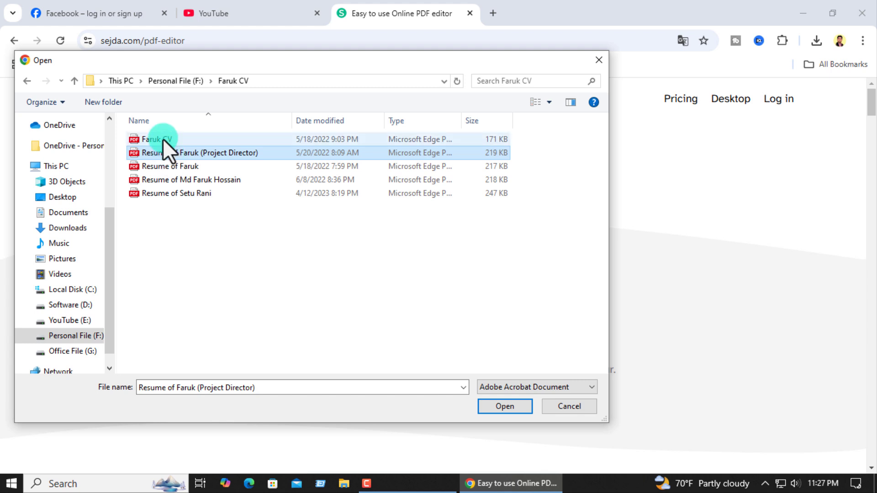
{"action": "left_click", "coordinate": [162, 138]}
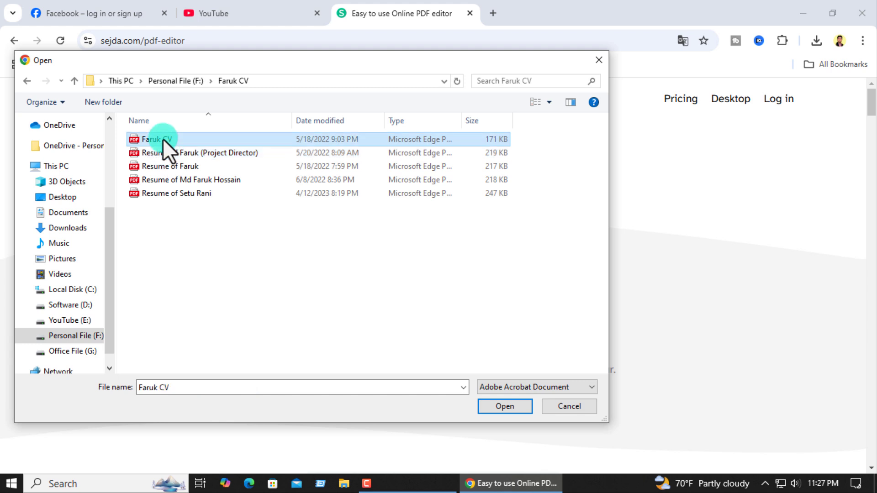
{"action": "left_click", "coordinate": [510, 408]}
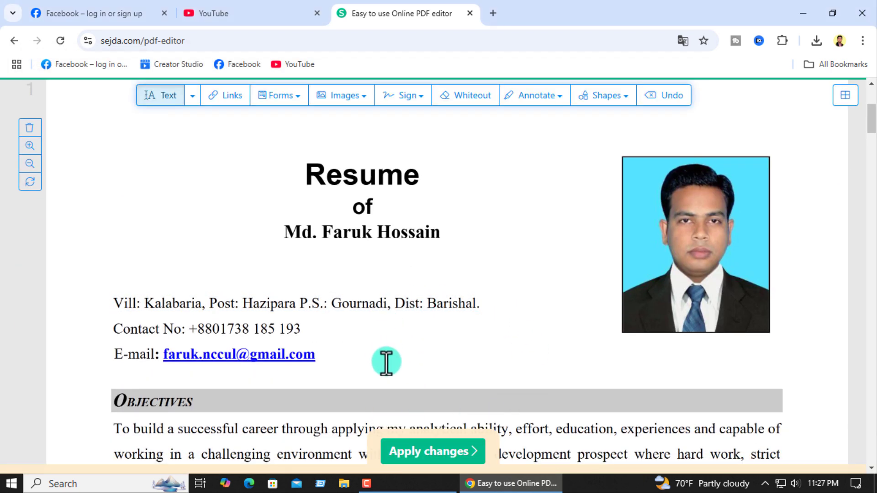
{"action": "scroll", "coordinate": [386, 372], "scroll_direction": "down", "scroll_amount": 20}
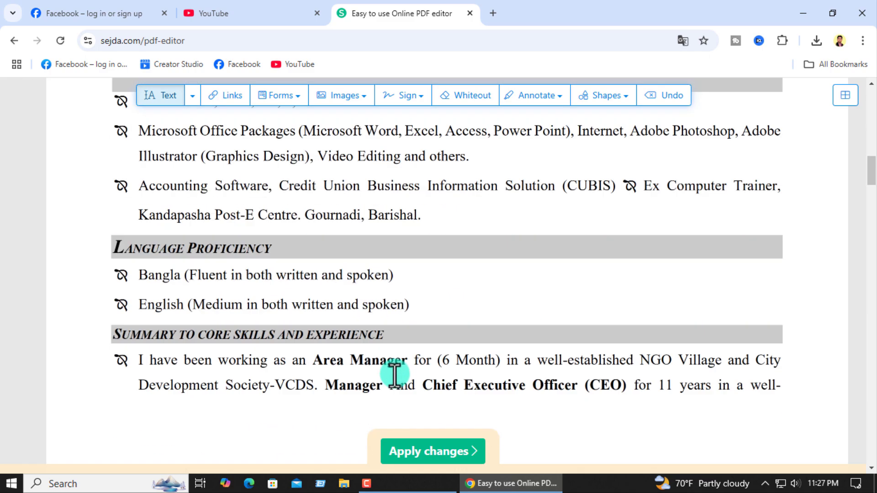
{"action": "scroll", "coordinate": [395, 372], "scroll_direction": "down", "scroll_amount": 8}
{"action": "scroll", "coordinate": [574, 354], "scroll_direction": "up", "scroll_amount": 20}
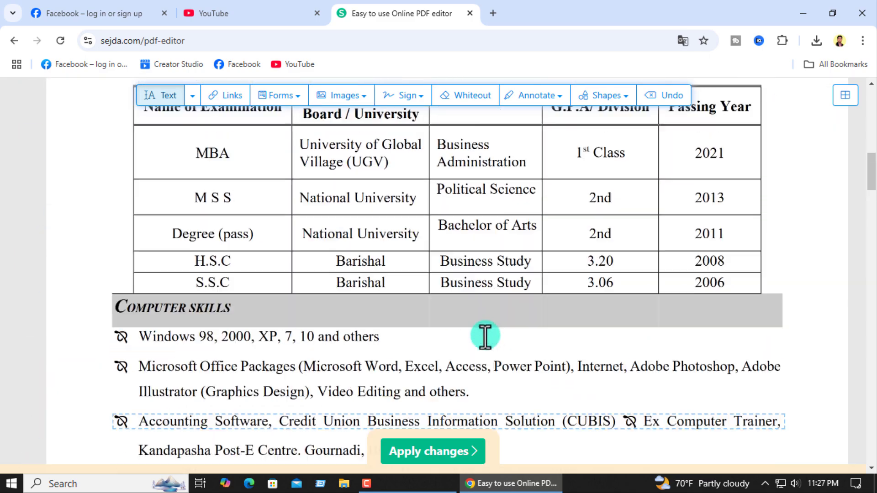
{"action": "scroll", "coordinate": [485, 335], "scroll_direction": "up", "scroll_amount": 2}
{"action": "scroll", "coordinate": [485, 336], "scroll_direction": "down", "scroll_amount": 3}
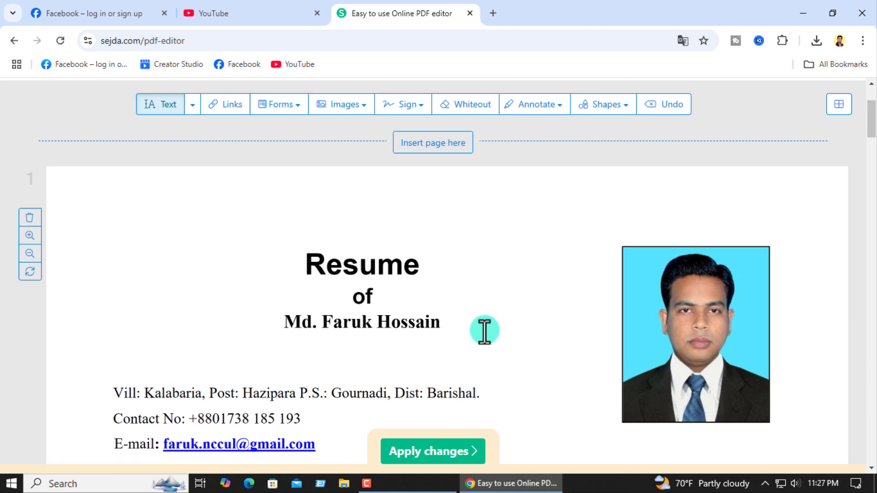
{"action": "scroll", "coordinate": [368, 322], "scroll_direction": "down", "scroll_amount": 3}
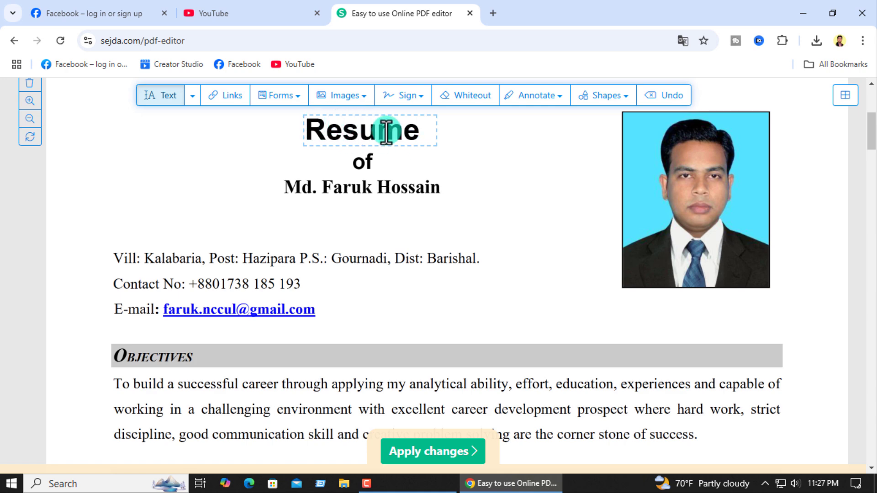
{"action": "scroll", "coordinate": [345, 319], "scroll_direction": "down", "scroll_amount": 3}
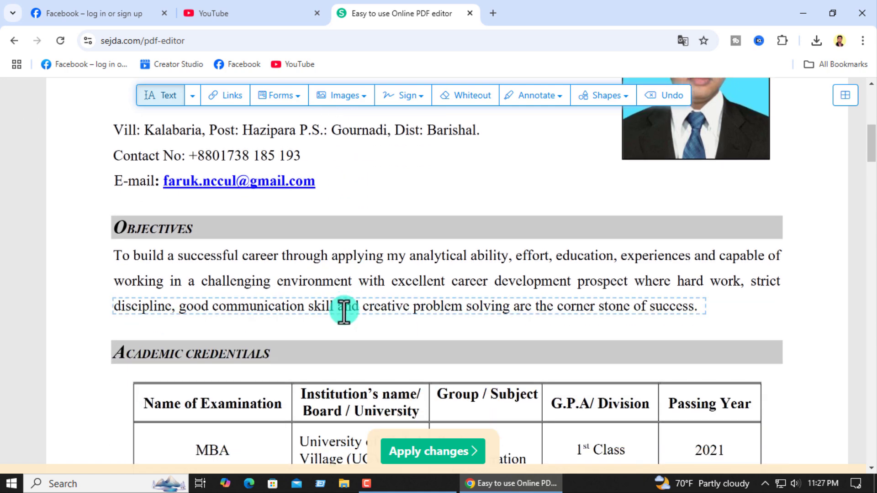
{"action": "scroll", "coordinate": [344, 302], "scroll_direction": "up", "scroll_amount": 5}
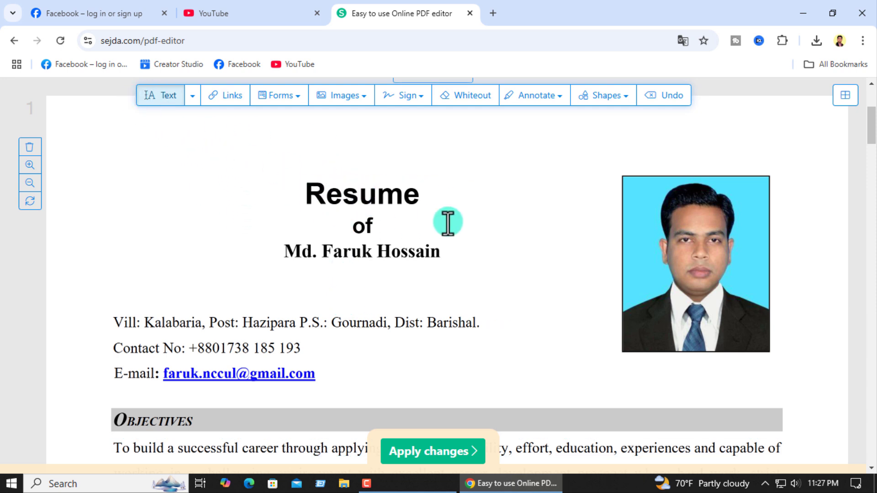
{"action": "scroll", "coordinate": [477, 316], "scroll_direction": "down", "scroll_amount": 3}
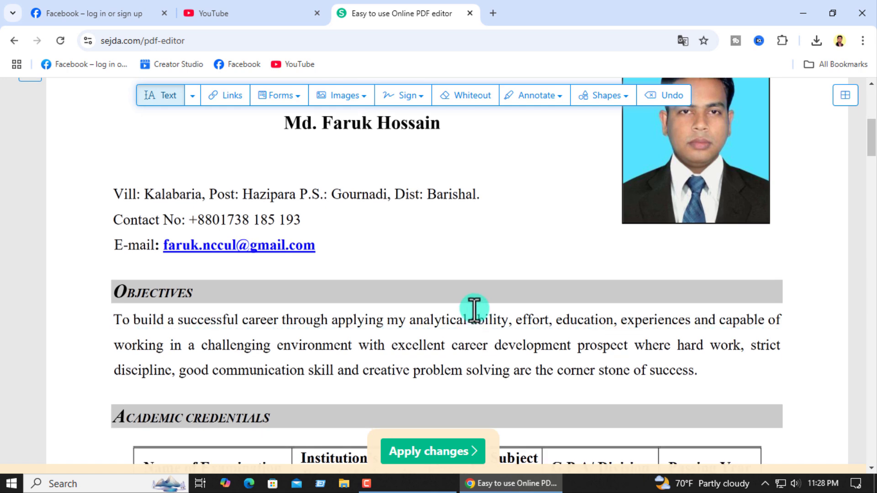
{"action": "scroll", "coordinate": [471, 318], "scroll_direction": "up", "scroll_amount": 3}
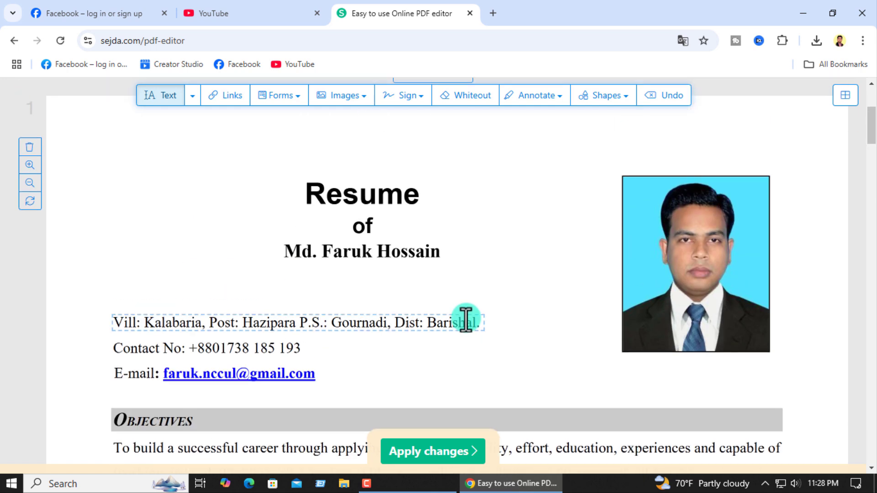
Replace the 'Resume' heading text with 'Bio-Data'
{"action": "left_click", "coordinate": [352, 196]}
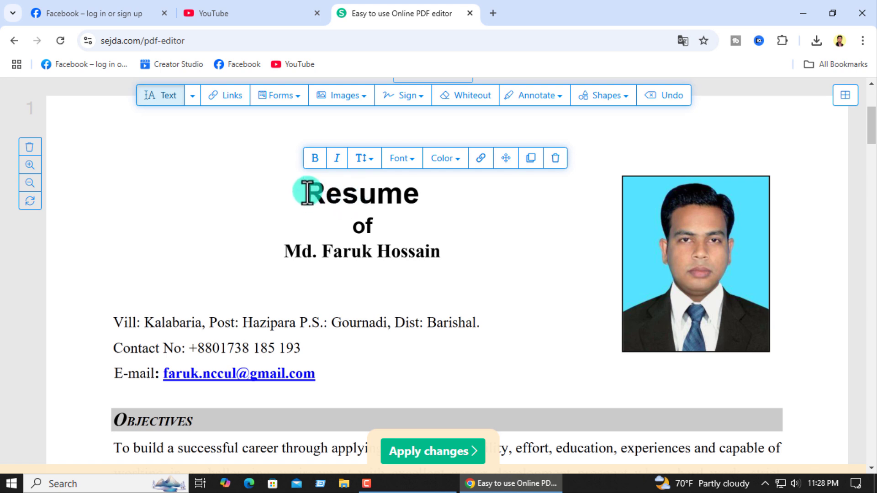
{"action": "left_click", "coordinate": [360, 196]}
{"action": "left_click_drag", "start_coordinate": [304, 196], "coordinate": [413, 203]}
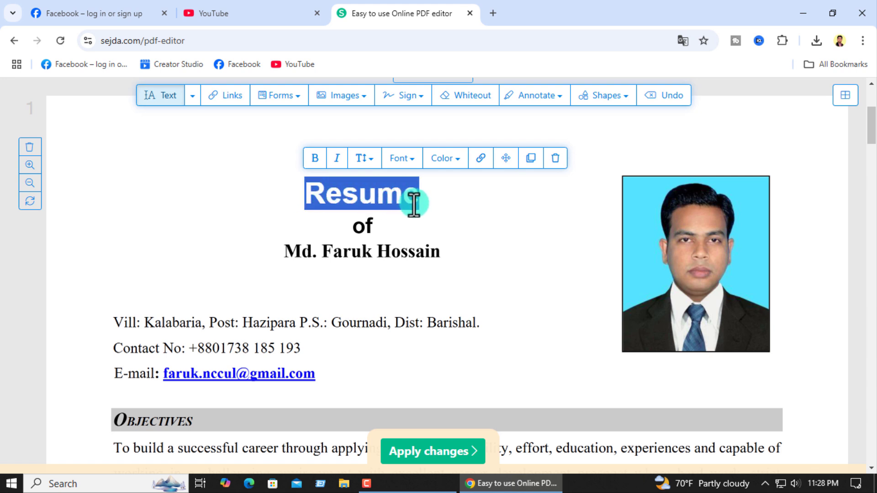
{"action": "key", "text": "BackSpace"}
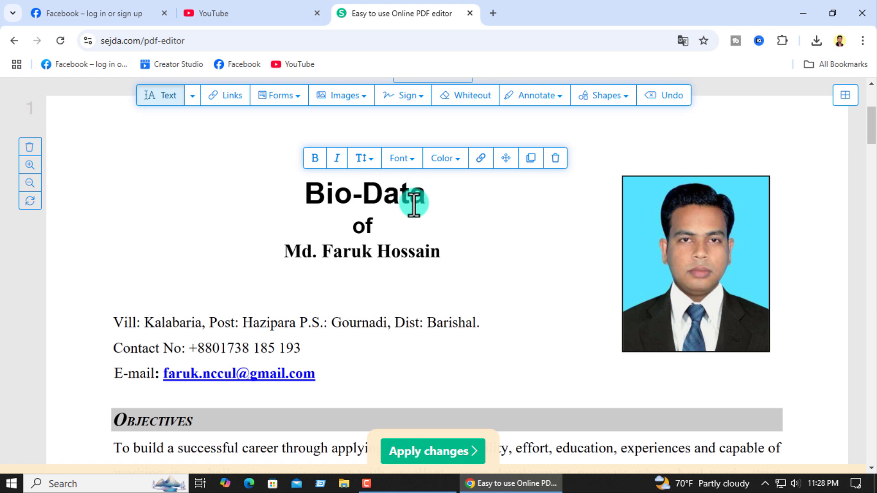
{"action": "left_click", "coordinate": [200, 204]}
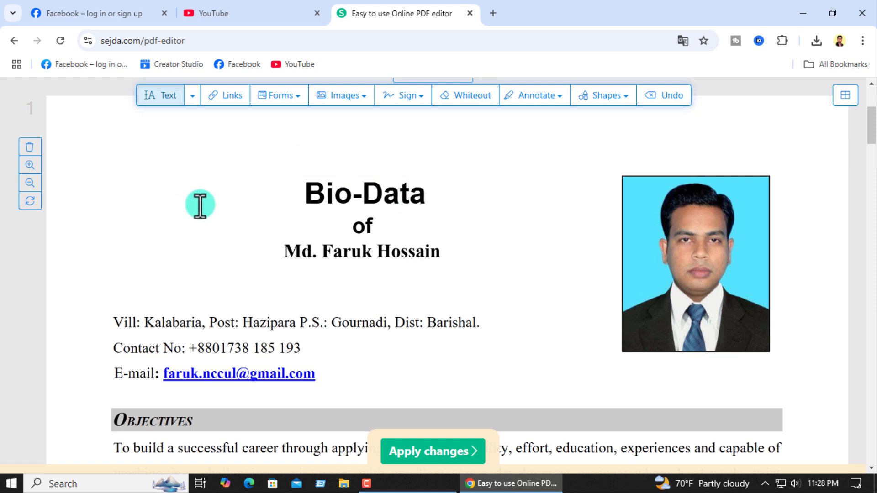
{"action": "scroll", "coordinate": [366, 228], "scroll_direction": "up", "scroll_amount": 1}
{"action": "scroll", "coordinate": [322, 219], "scroll_direction": "up", "scroll_amount": 3}
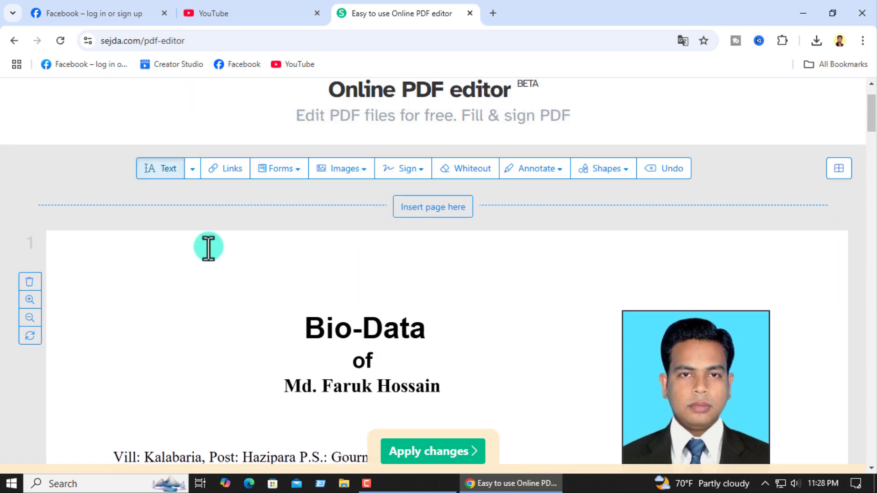
{"action": "scroll", "coordinate": [211, 233], "scroll_direction": "down", "scroll_amount": 1}
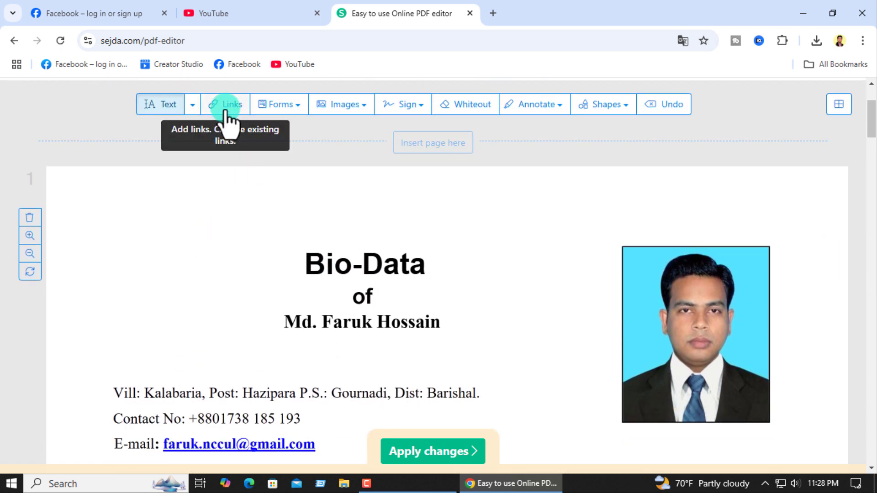
{"action": "left_click", "coordinate": [191, 106]}
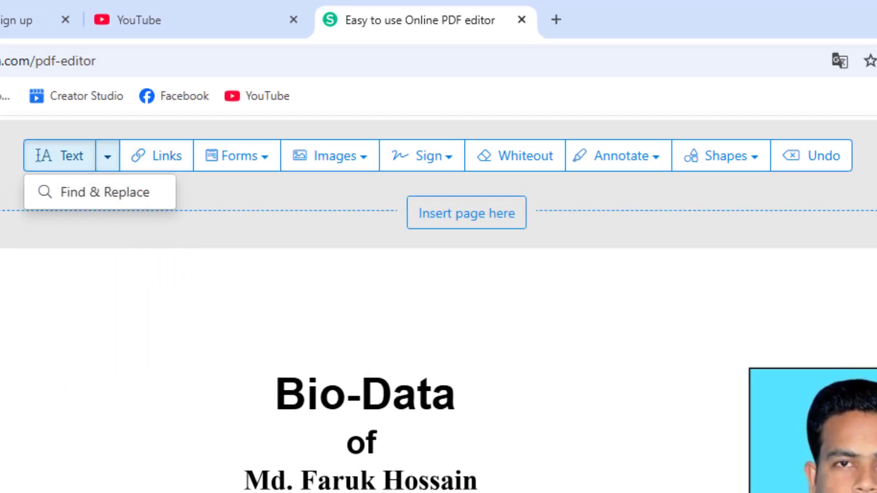
{"action": "scroll", "coordinate": [157, 263], "scroll_direction": "down", "scroll_amount": 3}
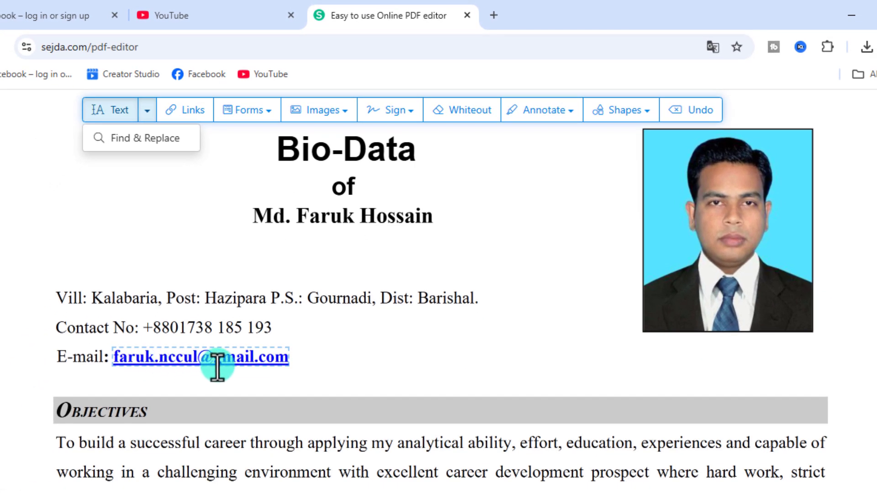
{"action": "scroll", "coordinate": [280, 392], "scroll_direction": "down", "scroll_amount": 3}
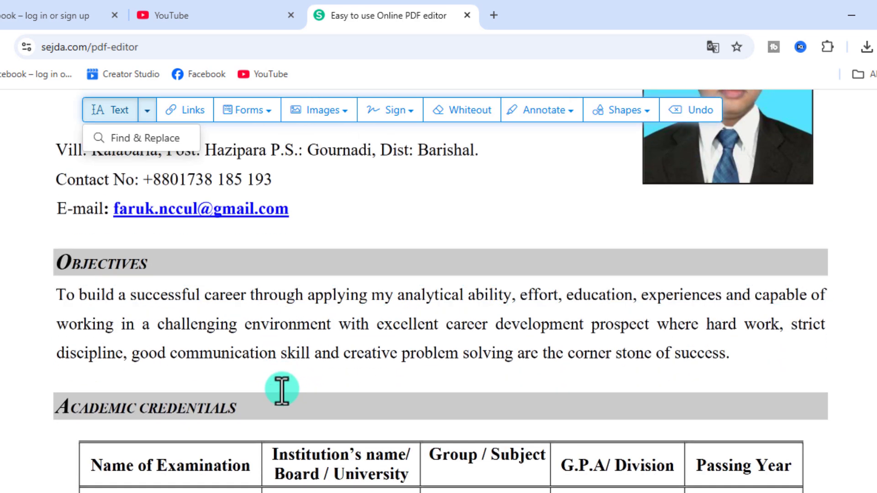
{"action": "scroll", "coordinate": [292, 423], "scroll_direction": "down", "scroll_amount": 3}
{"action": "scroll", "coordinate": [301, 415], "scroll_direction": "up", "scroll_amount": 5}
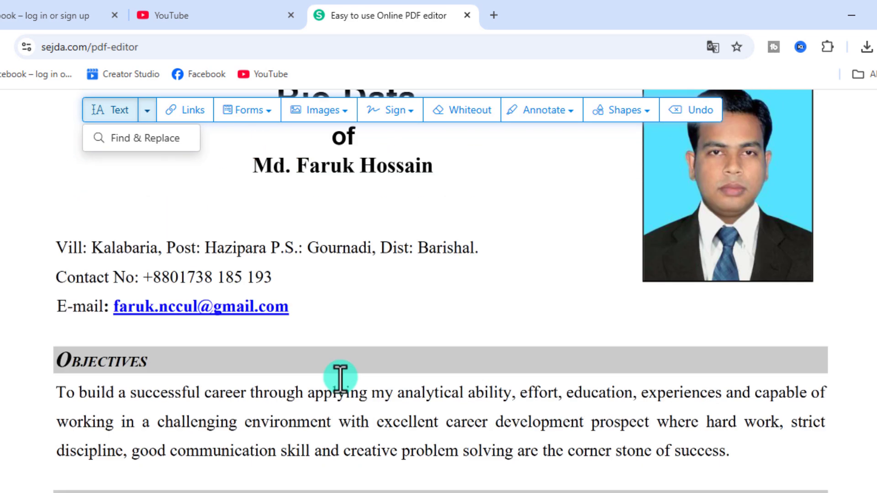
{"action": "scroll", "coordinate": [340, 378], "scroll_direction": "up", "scroll_amount": 1}
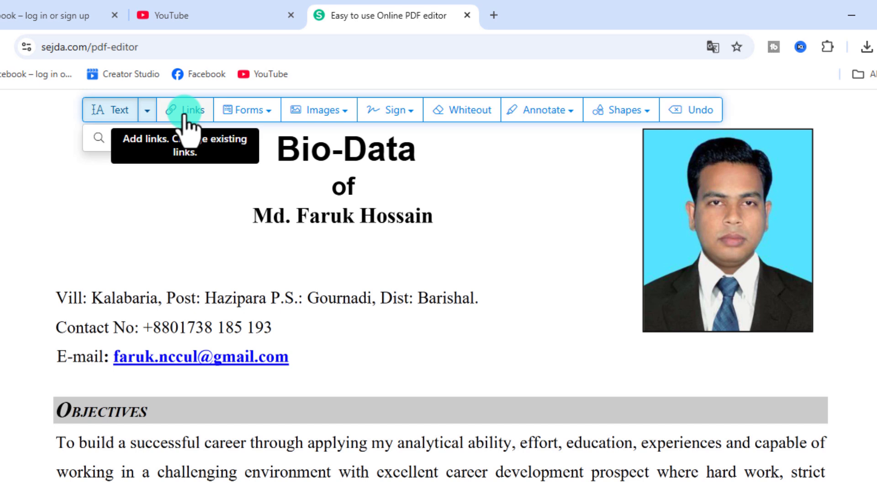
{"action": "left_click", "coordinate": [264, 117]}
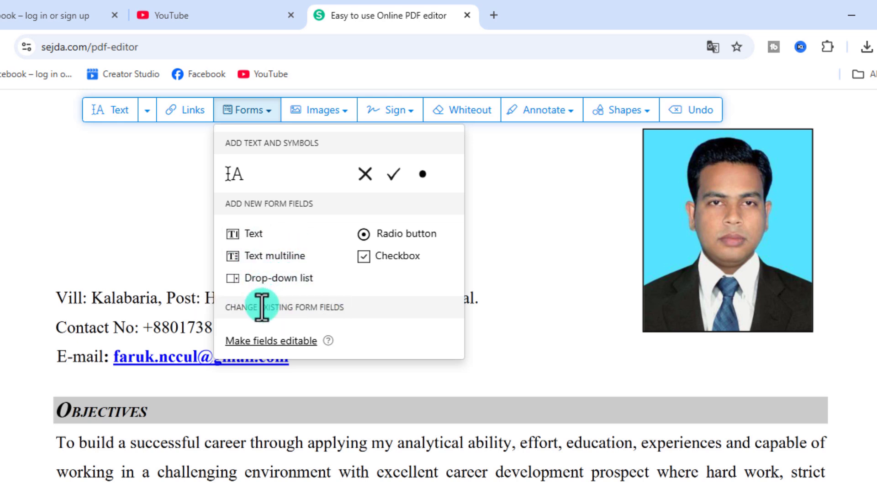
{"action": "left_click", "coordinate": [251, 438]}
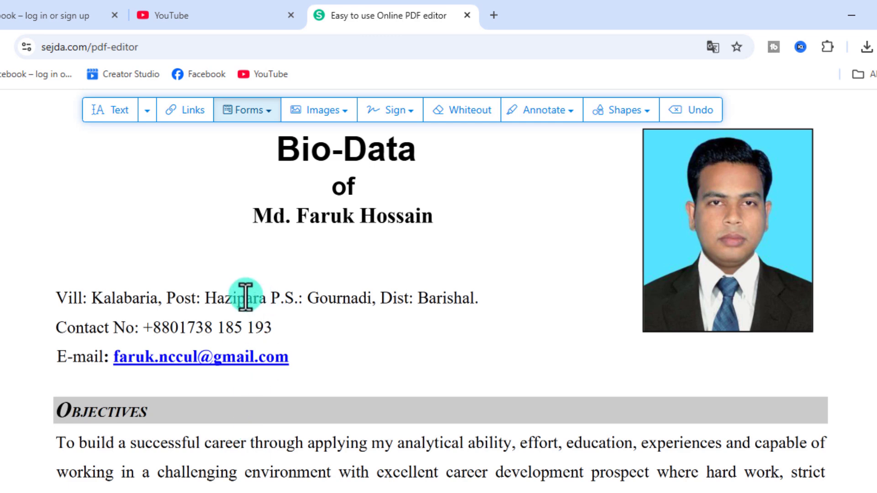
{"action": "scroll", "coordinate": [284, 354], "scroll_direction": "up", "scroll_amount": 3}
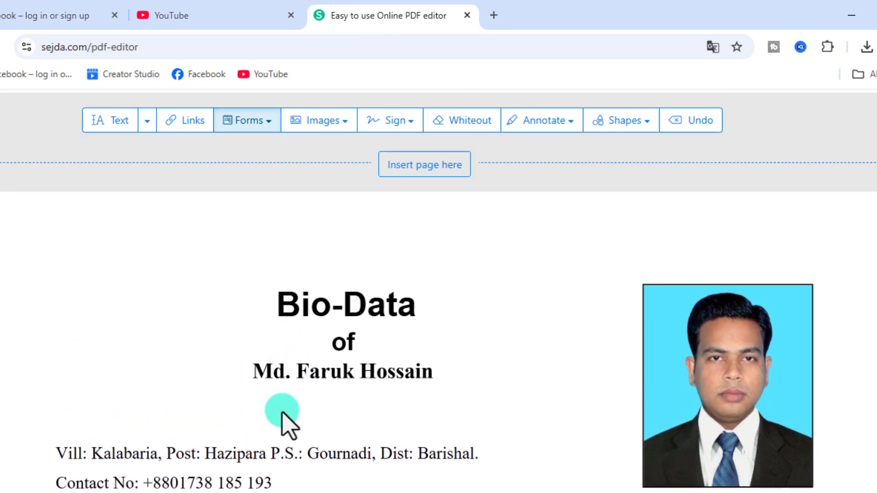
{"action": "scroll", "coordinate": [689, 470], "scroll_direction": "down", "scroll_amount": 4}
{"action": "scroll", "coordinate": [730, 389], "scroll_direction": "up", "scroll_amount": 4}
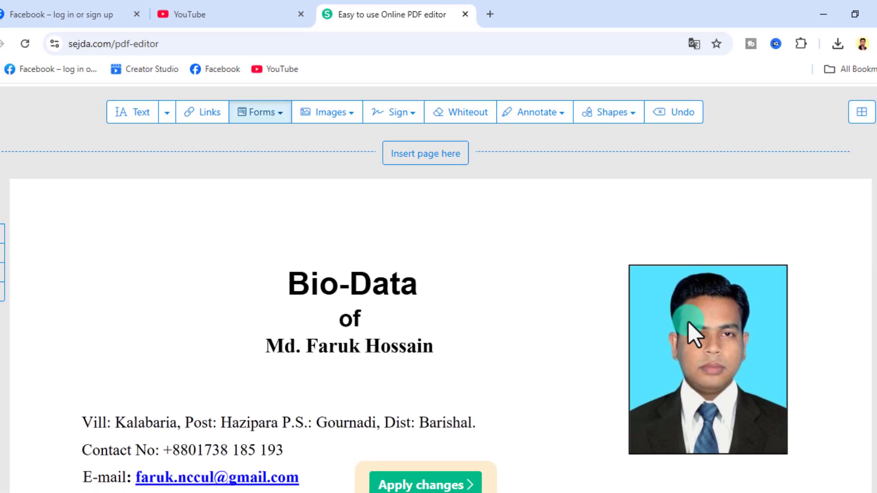
{"action": "scroll", "coordinate": [673, 355], "scroll_direction": "down", "scroll_amount": 3}
{"action": "scroll", "coordinate": [675, 358], "scroll_direction": "up", "scroll_amount": 1}
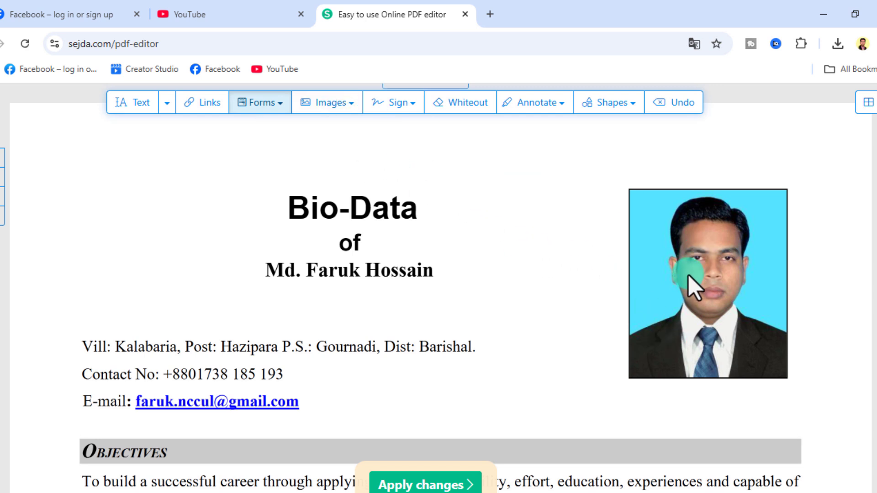
Cover the old photo with a whiteout box
{"action": "left_click", "coordinate": [465, 108]}
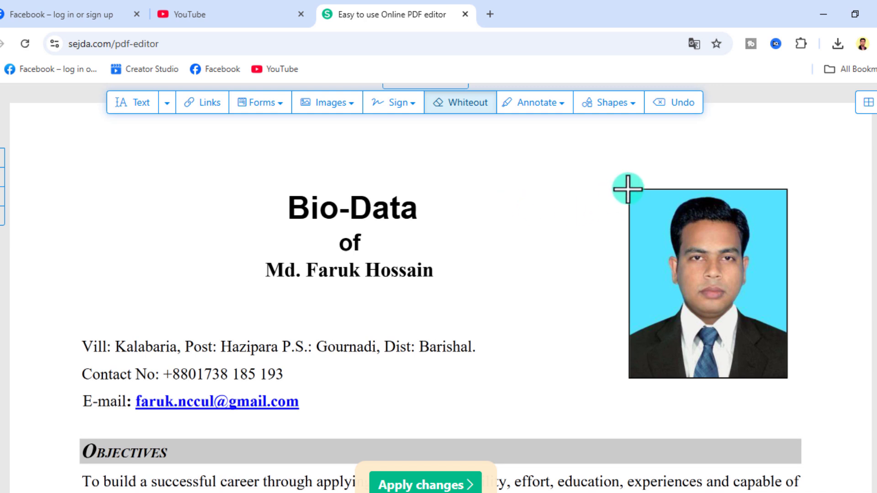
{"action": "left_click_drag", "start_coordinate": [628, 187], "coordinate": [791, 386]}
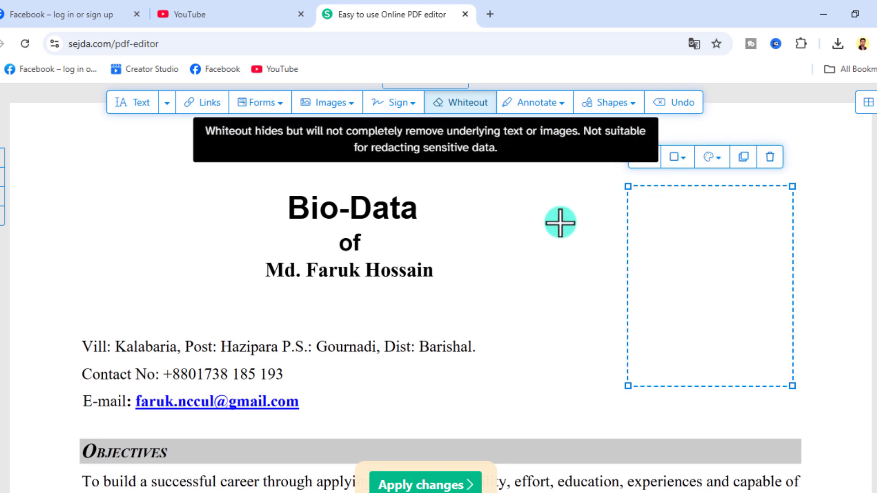
{"action": "left_click", "coordinate": [537, 236]}
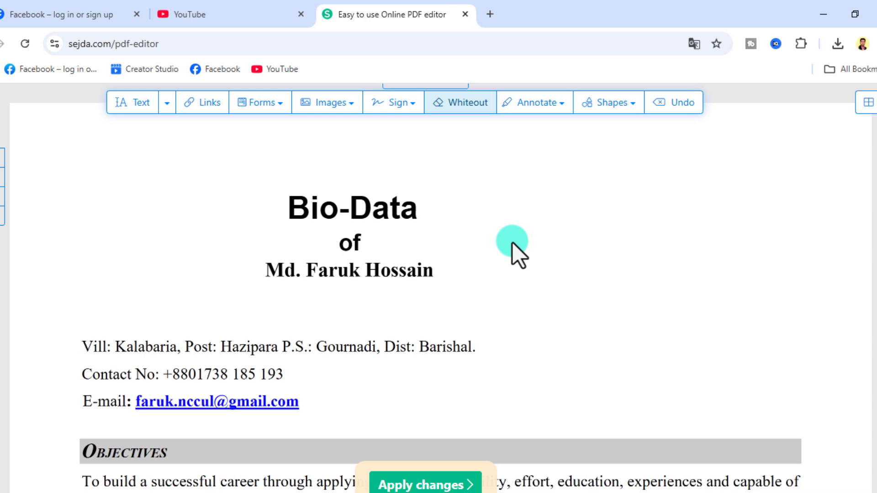
Insert the passport-size photo from My Photos > Edited Photo on Personal File (F:)
{"action": "left_click", "coordinate": [343, 115]}
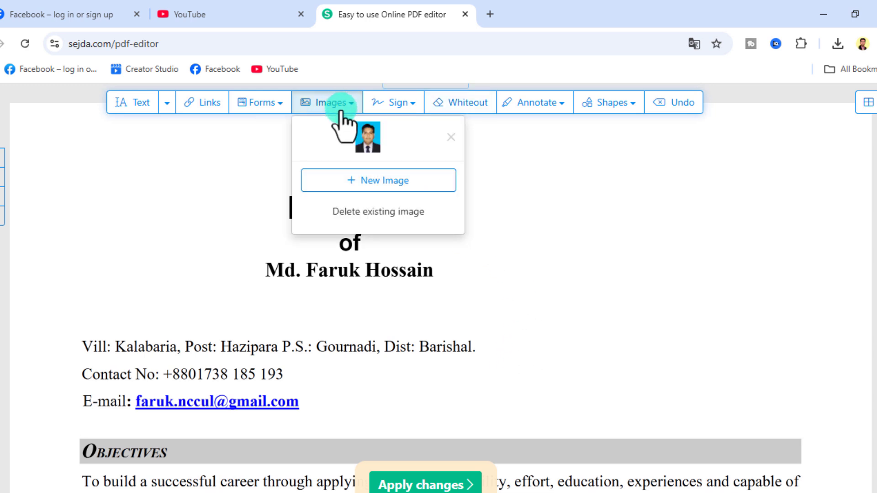
{"action": "left_click", "coordinate": [389, 183]}
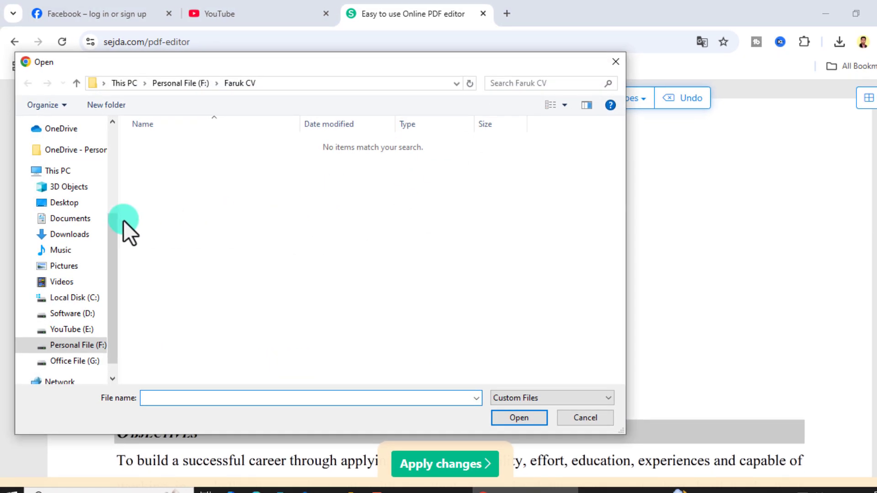
{"action": "left_click", "coordinate": [68, 345]}
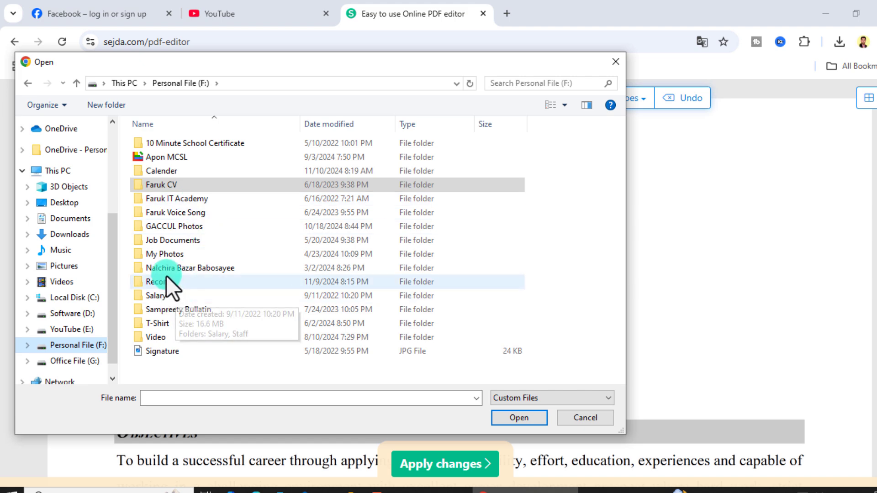
{"action": "left_click", "coordinate": [168, 255]}
{"action": "double_click", "coordinate": [168, 255]}
{"action": "double_click", "coordinate": [169, 163]}
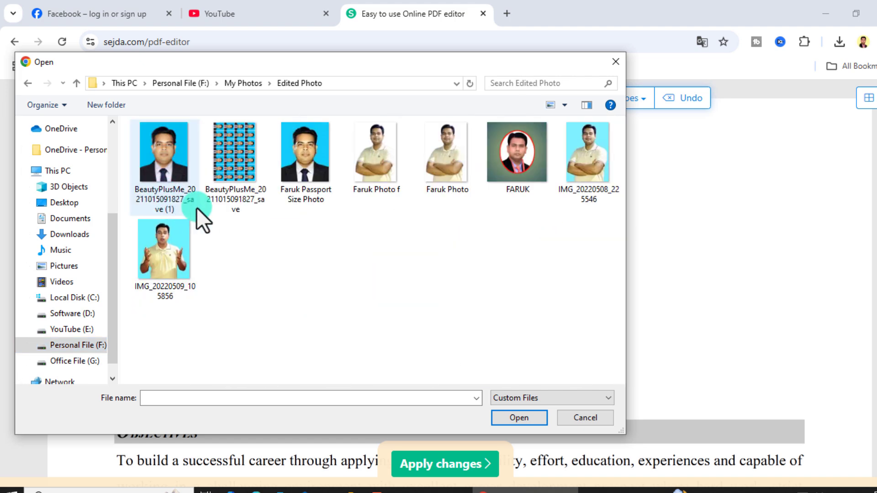
{"action": "left_click", "coordinate": [303, 173]}
{"action": "left_click", "coordinate": [530, 419]}
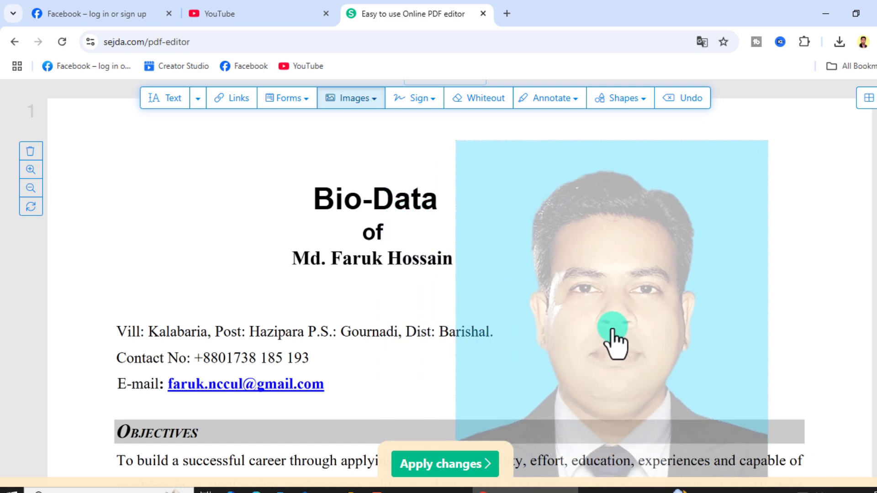
Place the passport photo at the top right, shrunk to fit the old photo's frame
{"action": "left_click", "coordinate": [607, 304]}
{"action": "scroll", "coordinate": [584, 332], "scroll_direction": "down", "scroll_amount": 3}
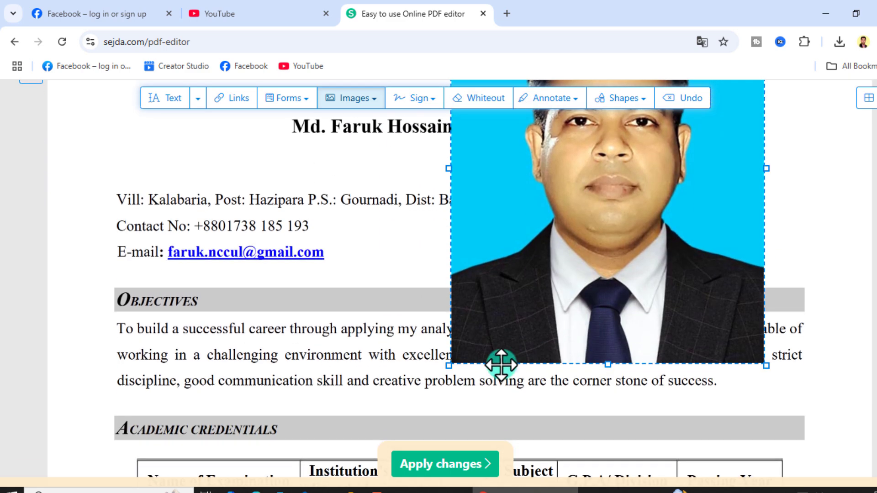
{"action": "left_click_drag", "start_coordinate": [450, 365], "coordinate": [616, 172]}
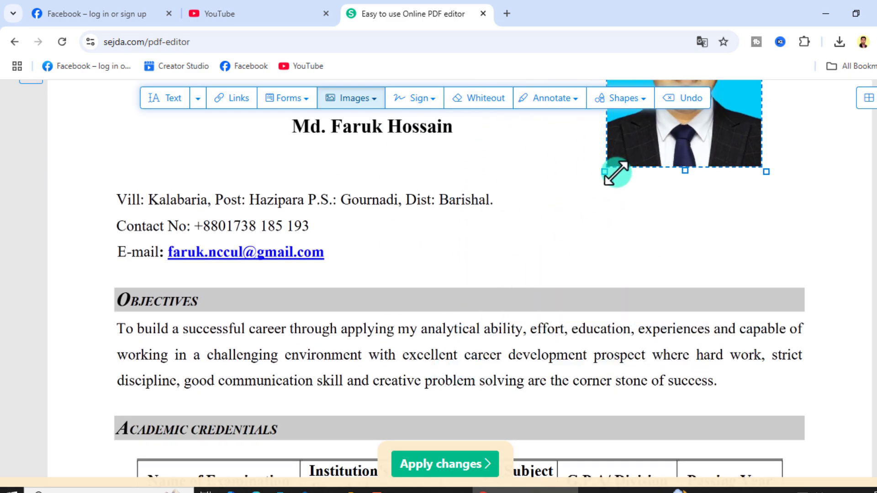
{"action": "scroll", "coordinate": [642, 225], "scroll_direction": "up", "scroll_amount": 5}
{"action": "left_click_drag", "start_coordinate": [650, 295], "coordinate": [672, 369]}
{"action": "scroll", "coordinate": [579, 356], "scroll_direction": "down", "scroll_amount": 4}
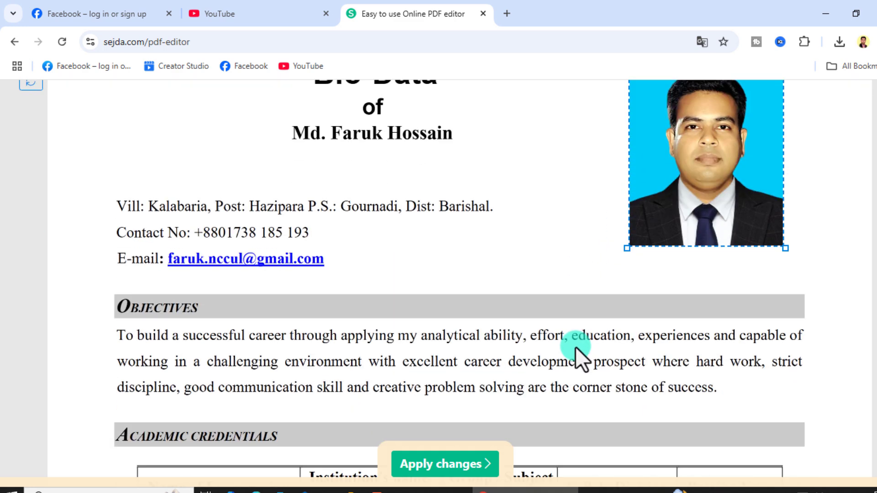
{"action": "scroll", "coordinate": [593, 352], "scroll_direction": "up", "scroll_amount": 3}
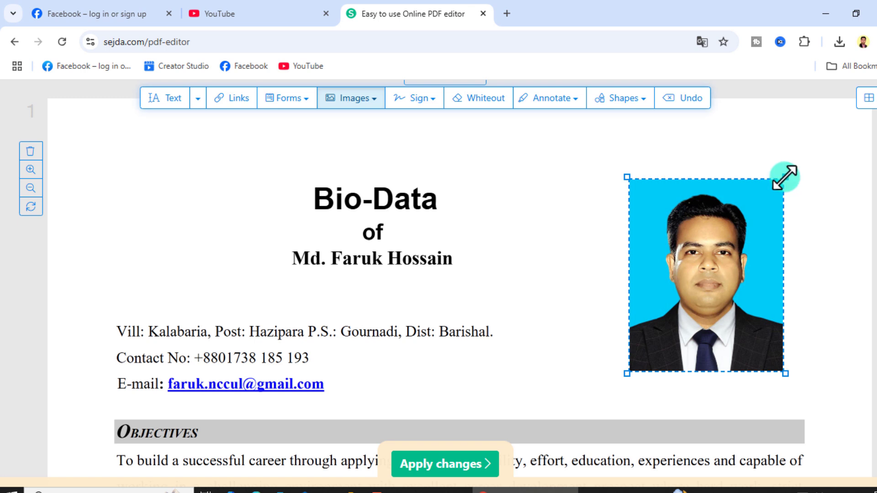
{"action": "left_click_drag", "start_coordinate": [784, 177], "coordinate": [764, 199]}
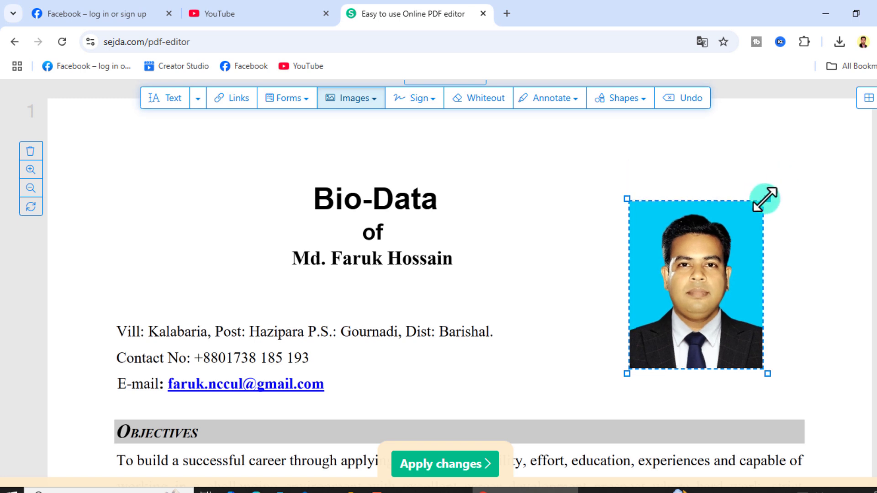
{"action": "left_click", "coordinate": [538, 193]}
{"action": "left_click", "coordinate": [698, 297]}
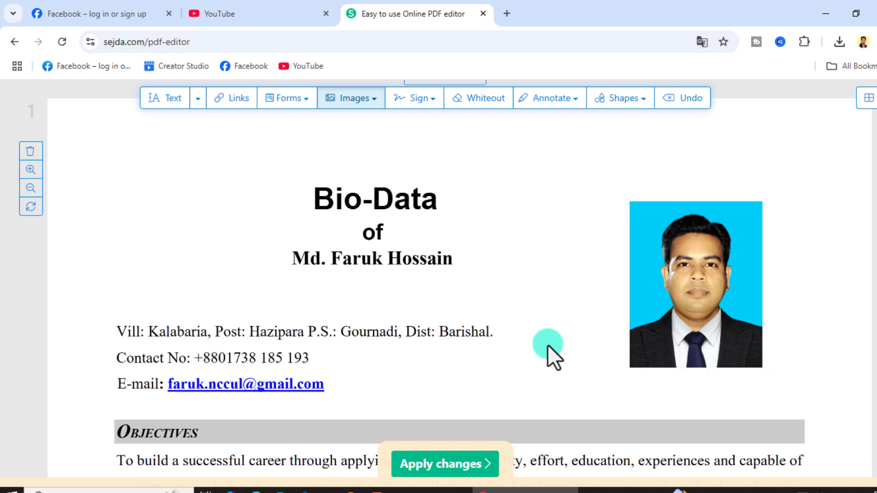
Delete the old handwritten signature above the Signature line on the last page
{"action": "scroll", "coordinate": [543, 345], "scroll_direction": "down", "scroll_amount": 1}
{"action": "scroll", "coordinate": [211, 396], "scroll_direction": "down", "scroll_amount": 3}
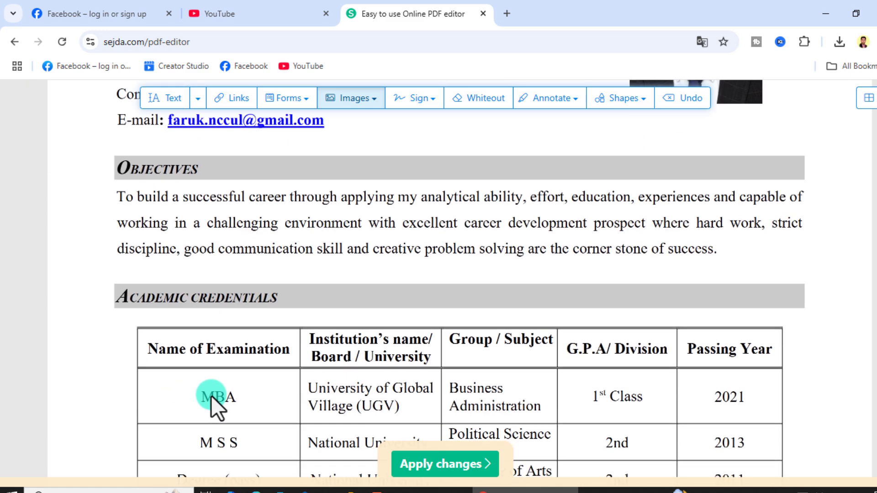
{"action": "scroll", "coordinate": [361, 393], "scroll_direction": "up", "scroll_amount": 2}
{"action": "scroll", "coordinate": [365, 381], "scroll_direction": "up", "scroll_amount": 6}
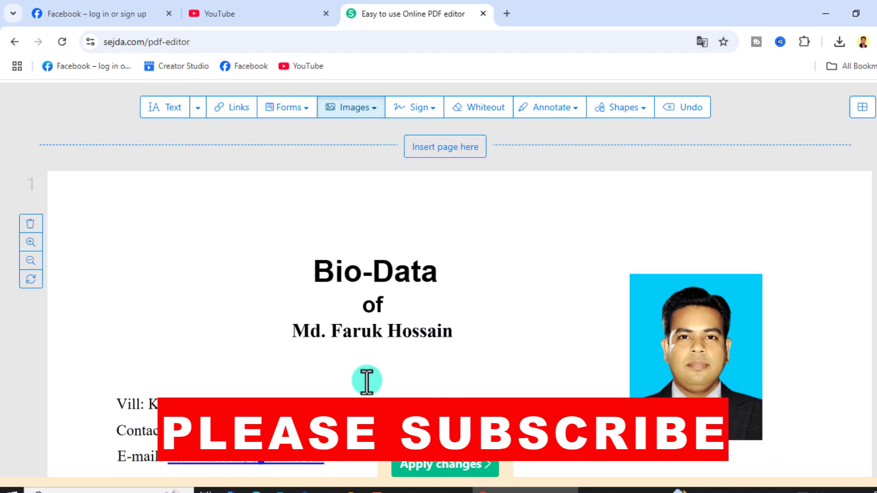
{"action": "scroll", "coordinate": [361, 402], "scroll_direction": "down", "scroll_amount": 12}
{"action": "scroll", "coordinate": [361, 402], "scroll_direction": "down", "scroll_amount": 20}
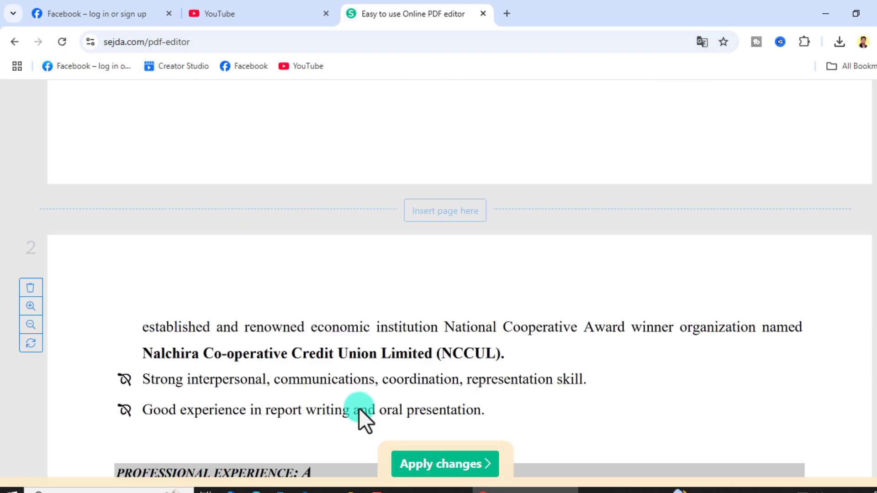
{"action": "scroll", "coordinate": [357, 395], "scroll_direction": "down", "scroll_amount": 15}
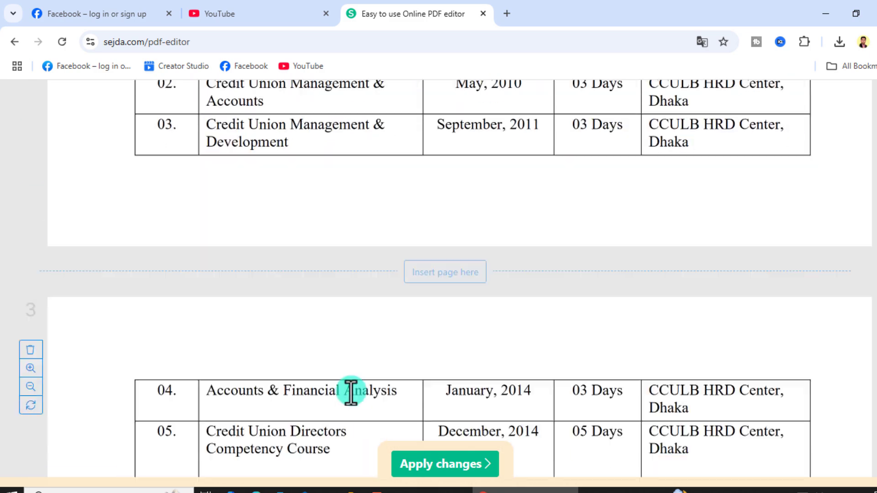
{"action": "scroll", "coordinate": [325, 388], "scroll_direction": "down", "scroll_amount": 5}
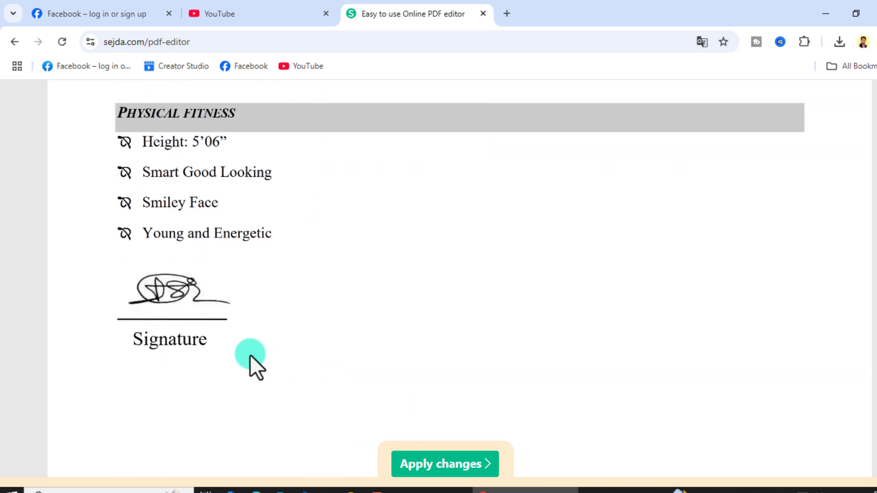
{"action": "left_click", "coordinate": [141, 283]}
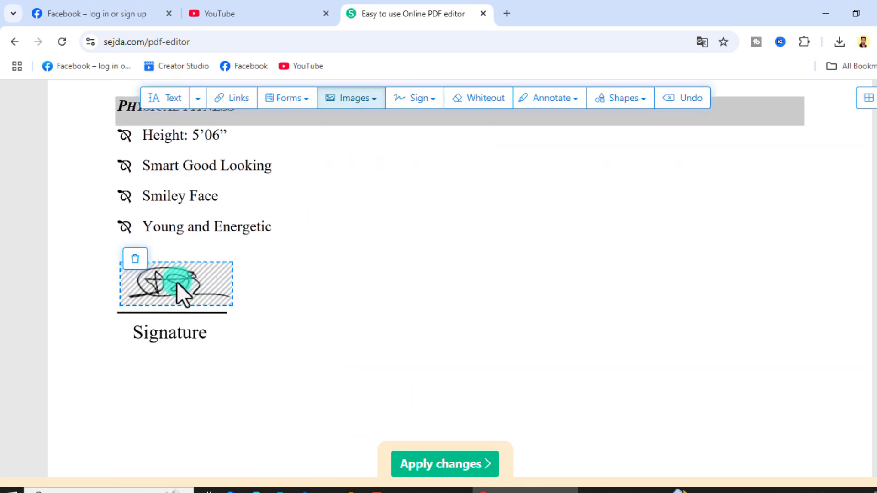
{"action": "left_click", "coordinate": [135, 259]}
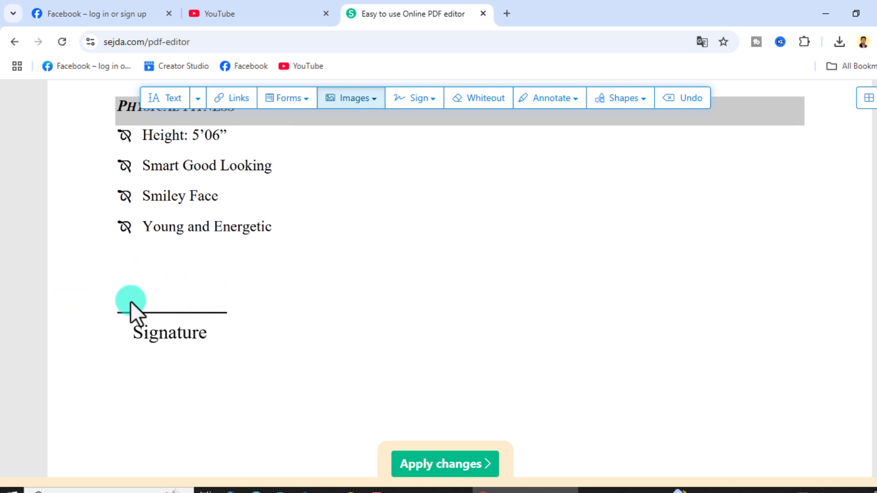
{"action": "left_click", "coordinate": [434, 106]}
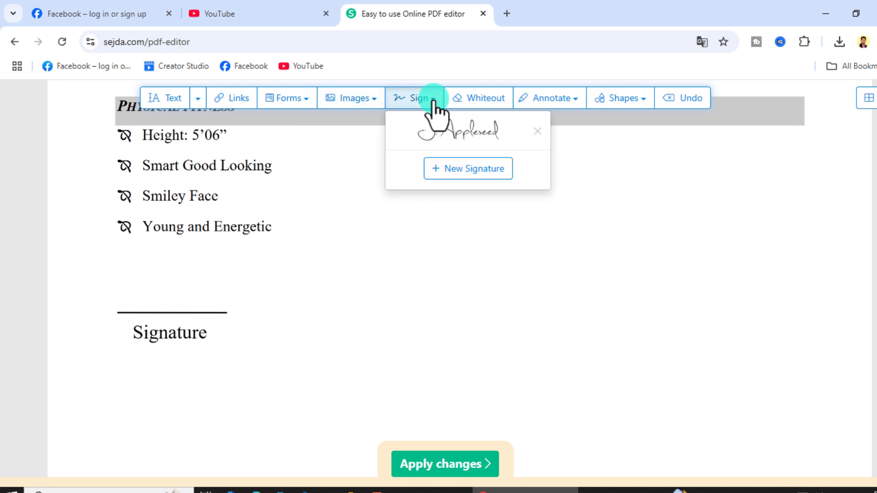
Start a new typed signature, replacing the sample name with the signer's full name
{"action": "left_click", "coordinate": [452, 171]}
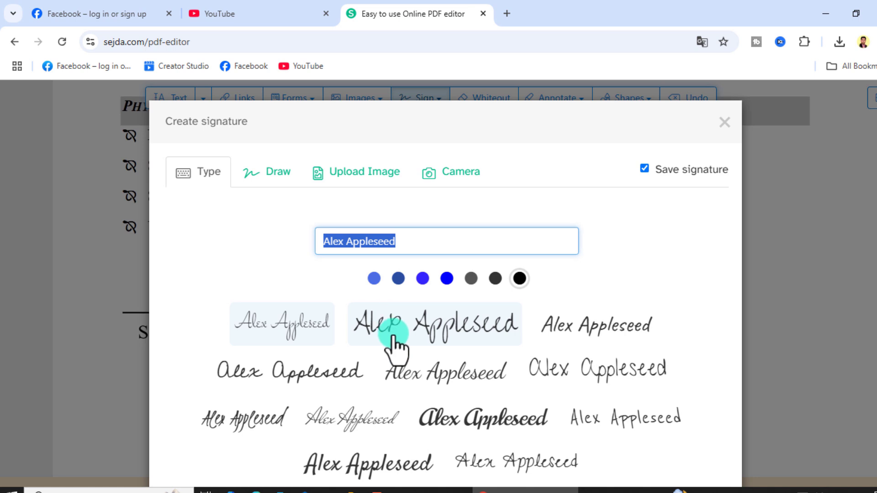
{"action": "scroll", "coordinate": [392, 342], "scroll_direction": "down", "scroll_amount": 3}
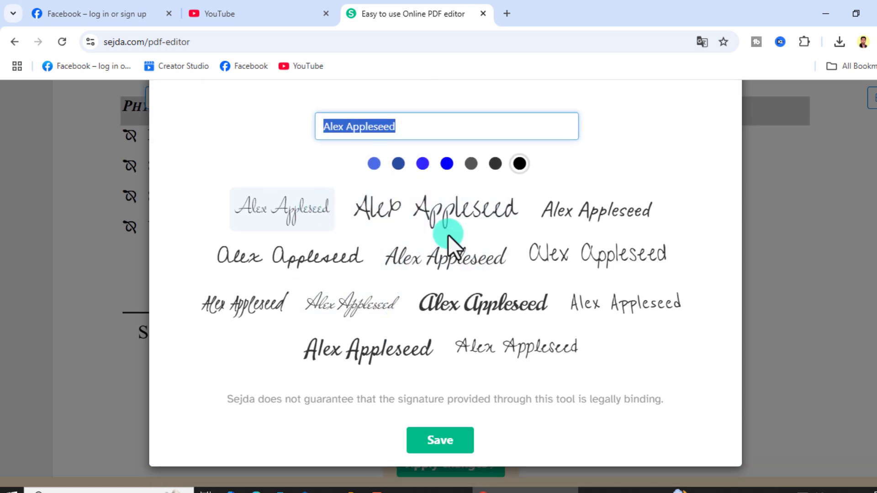
{"action": "scroll", "coordinate": [402, 209], "scroll_direction": "up", "scroll_amount": 3}
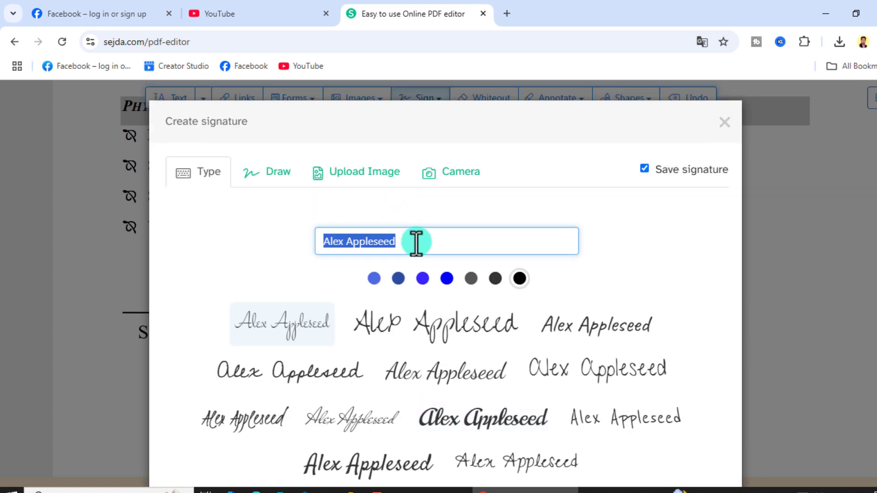
{"action": "key", "text": "BackSpace"}
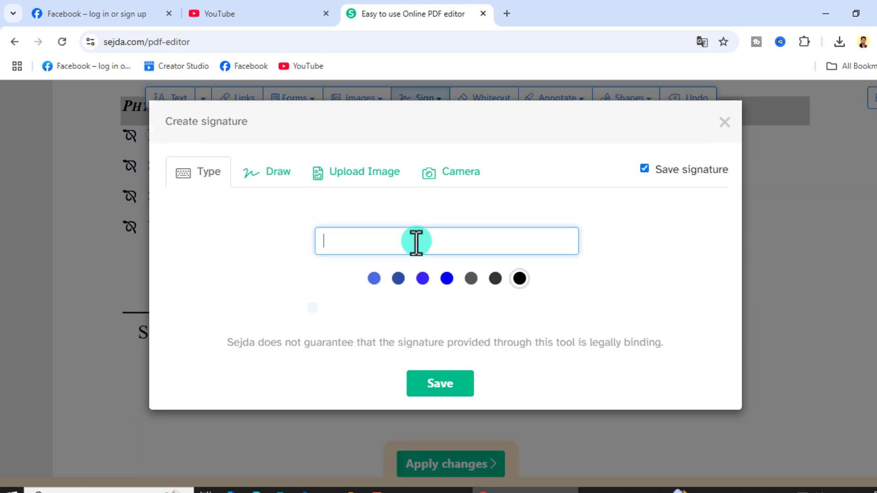
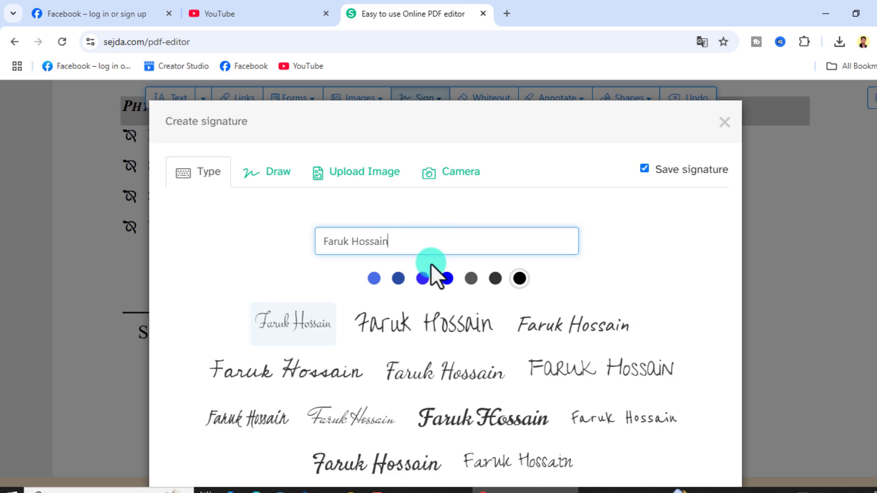
{"action": "scroll", "coordinate": [431, 274], "scroll_direction": "down", "scroll_amount": 2}
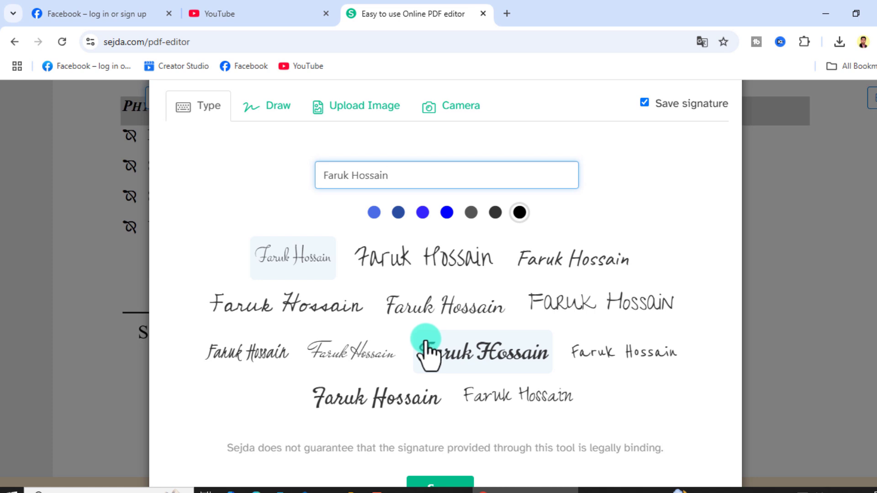
Abandon an image upload and use the light cursive third-row typed signature style
{"action": "left_click", "coordinate": [356, 110]}
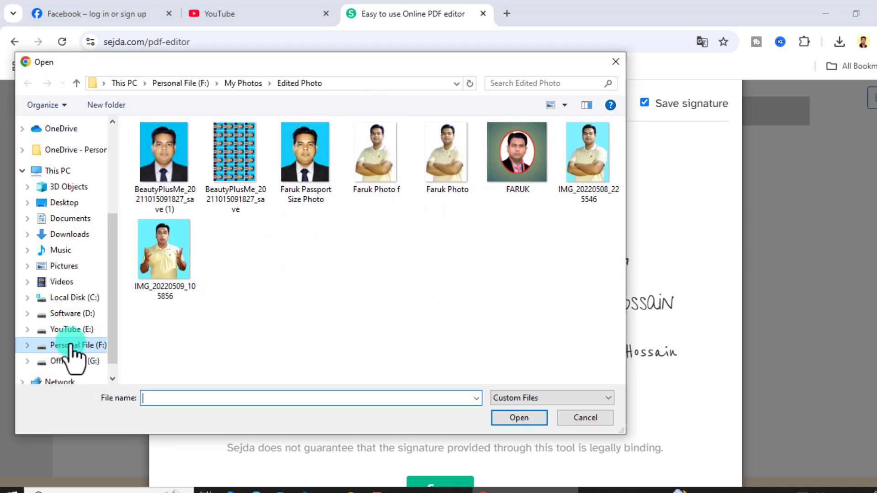
{"action": "left_click", "coordinate": [70, 347]}
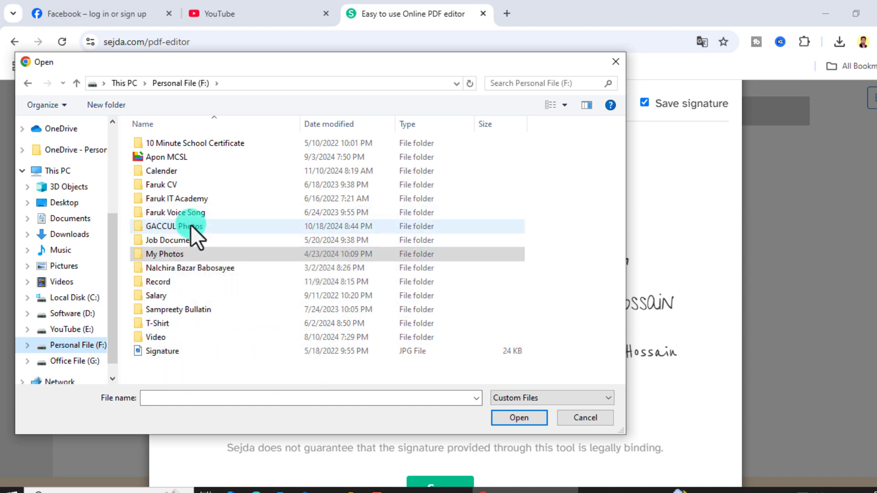
{"action": "left_click", "coordinate": [576, 420]}
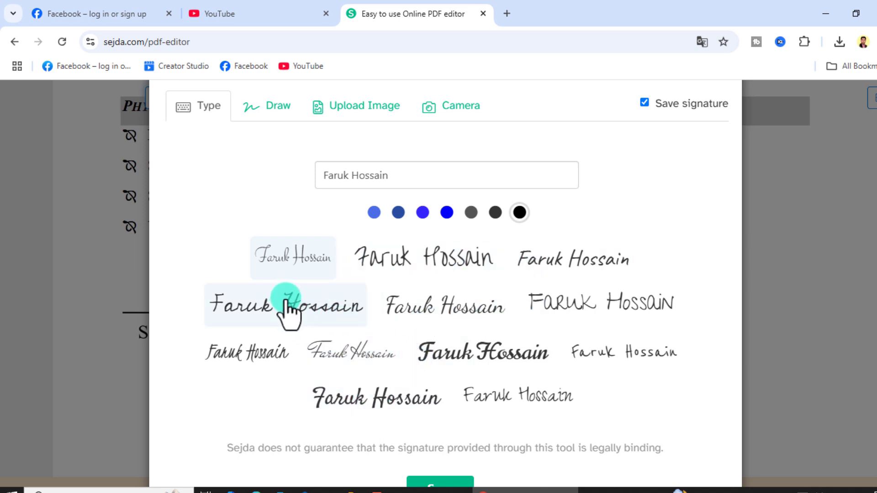
{"action": "scroll", "coordinate": [405, 411], "scroll_direction": "down", "scroll_amount": 1}
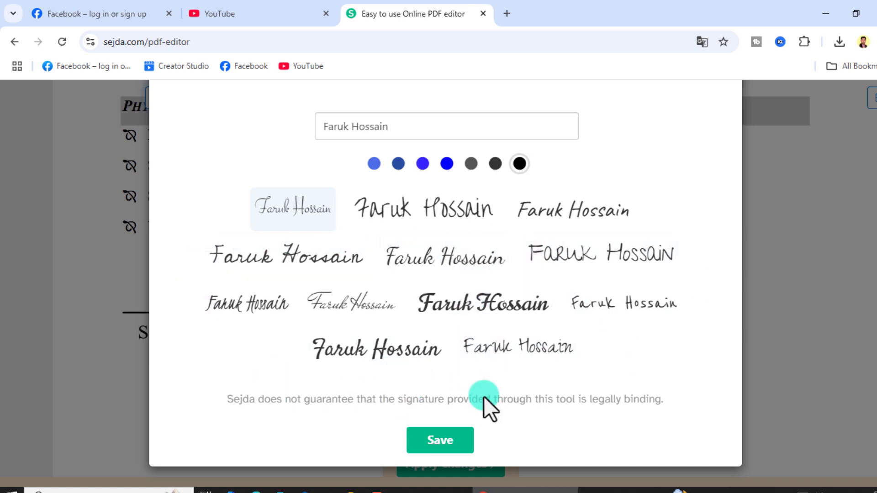
{"action": "left_click", "coordinate": [344, 311]}
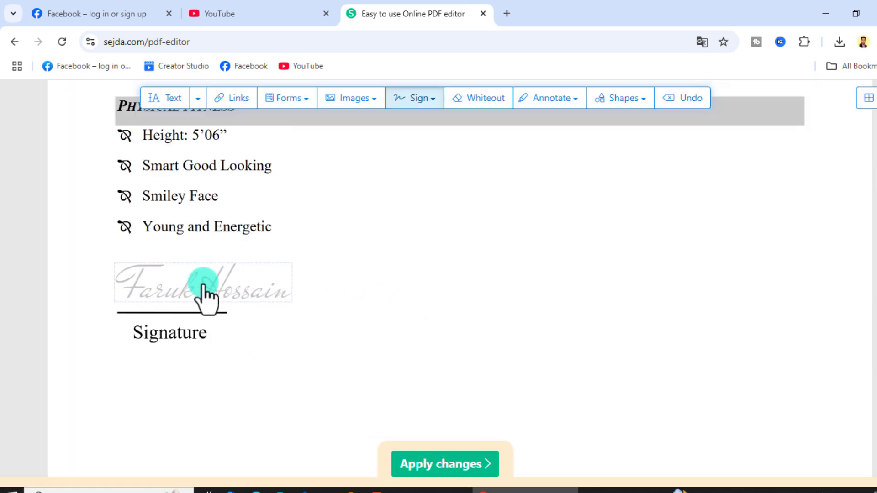
Drop the cursive signature above the Signature line and shrink it to the line's width
{"action": "left_click", "coordinate": [203, 293]}
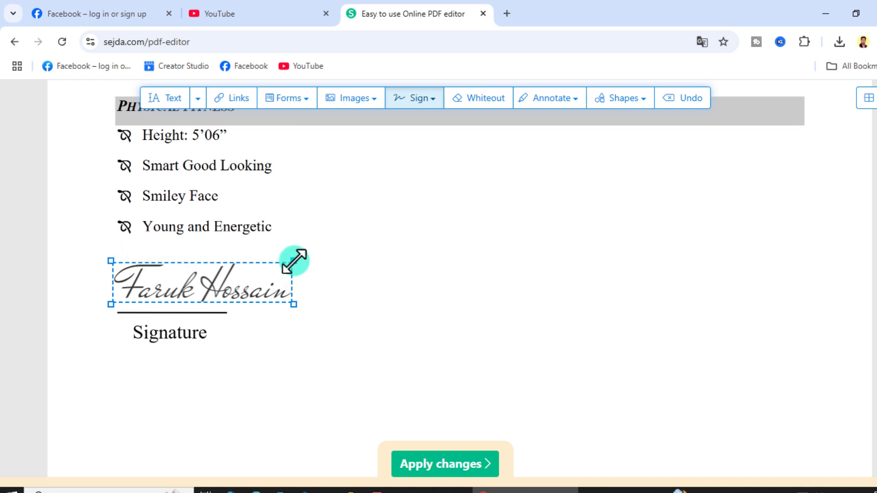
{"action": "left_click_drag", "start_coordinate": [291, 262], "coordinate": [236, 273]}
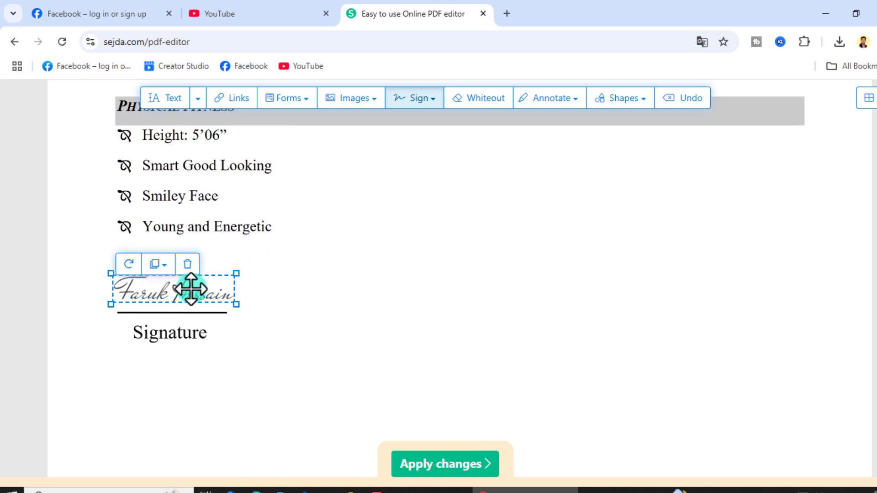
{"action": "mouse_move", "coordinate": [191, 289]}
{"action": "left_mouse_down"}
{"action": "mouse_move", "coordinate": [206, 290]}
{"action": "mouse_move", "coordinate": [197, 288]}
{"action": "left_mouse_up"}
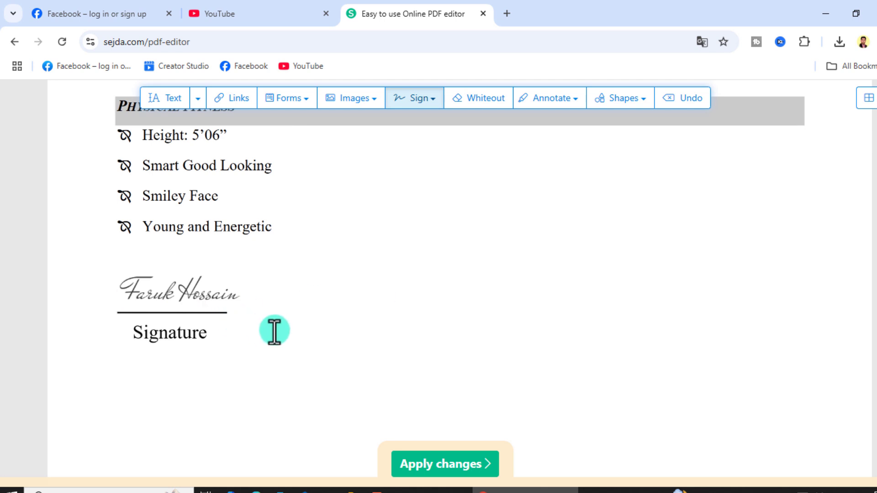
{"action": "scroll", "coordinate": [274, 328], "scroll_direction": "up", "scroll_amount": 7}
With the Text tool, open the MBA and Village (UGV) Academic Credentials entries for editing
{"action": "scroll", "coordinate": [290, 322], "scroll_direction": "up", "scroll_amount": 15}
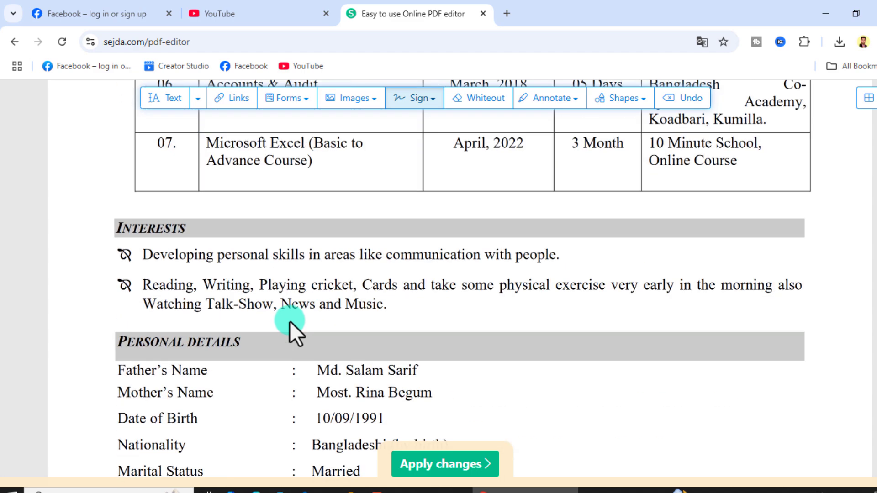
{"action": "scroll", "coordinate": [292, 317], "scroll_direction": "up", "scroll_amount": 12}
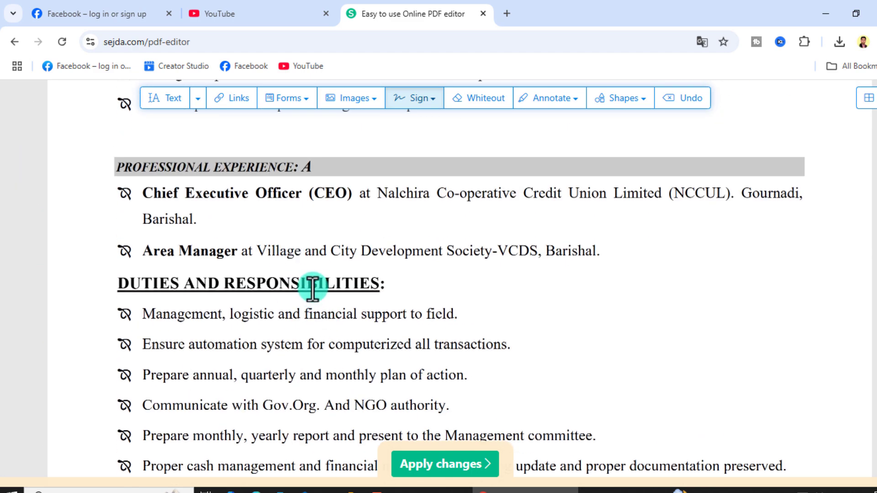
{"action": "scroll", "coordinate": [329, 358], "scroll_direction": "up", "scroll_amount": 12}
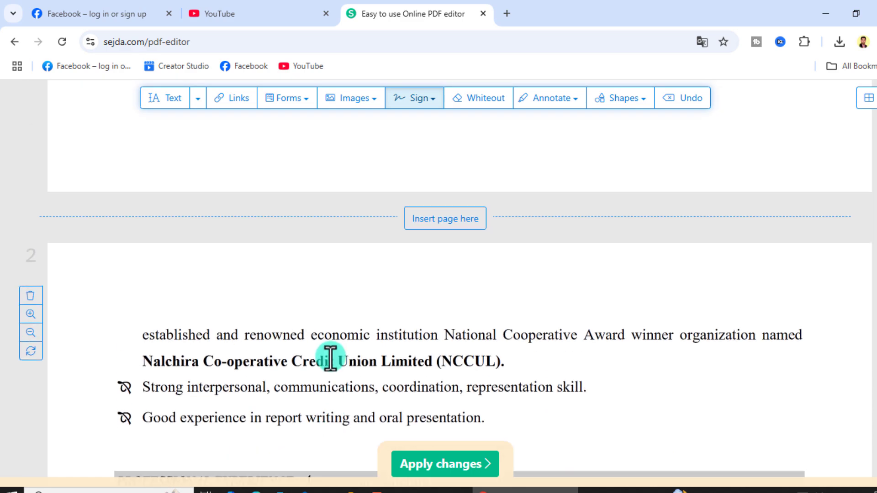
{"action": "scroll", "coordinate": [330, 354], "scroll_direction": "up", "scroll_amount": 15}
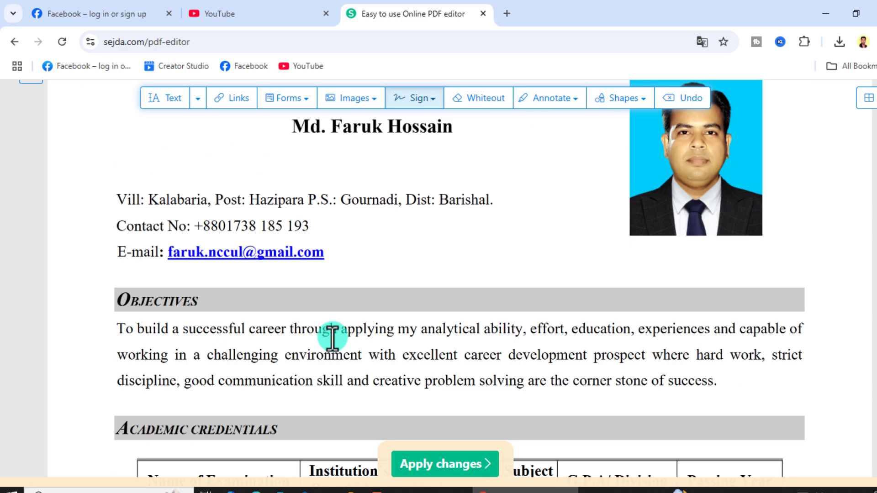
{"action": "scroll", "coordinate": [333, 333], "scroll_direction": "down", "scroll_amount": 8}
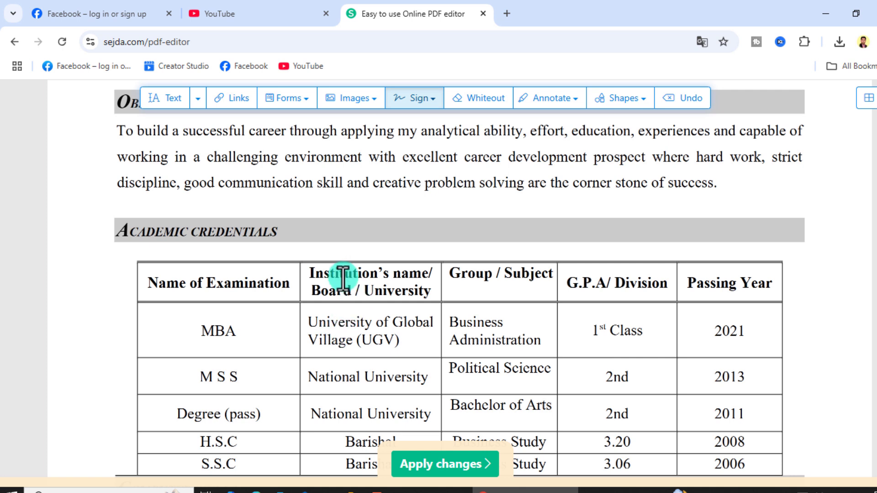
{"action": "left_click", "coordinate": [172, 96]}
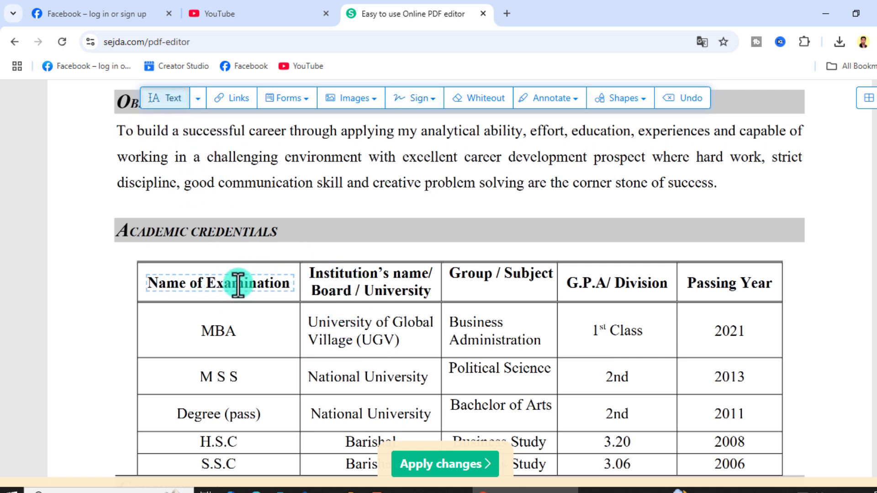
{"action": "left_click", "coordinate": [219, 335]}
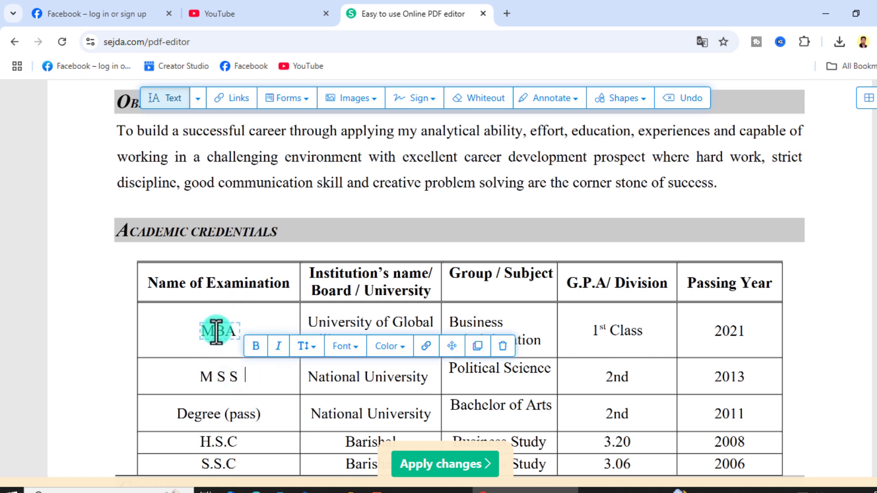
{"action": "left_click", "coordinate": [217, 334]}
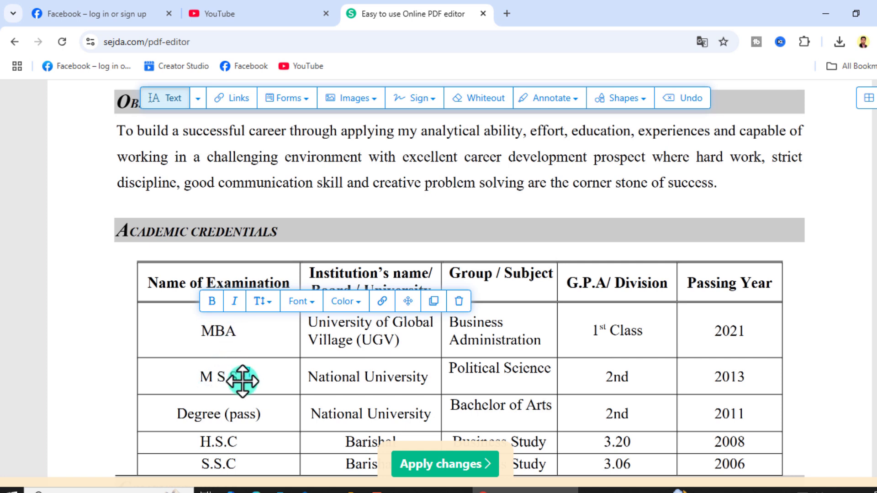
{"action": "left_click", "coordinate": [321, 340]}
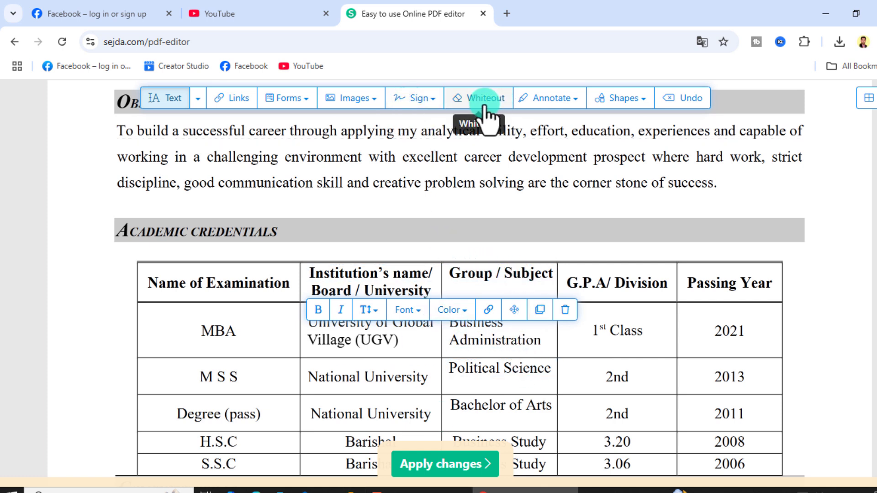
Try the yellow text highlight on 'MBA', then undo it
{"action": "left_click", "coordinate": [574, 99]}
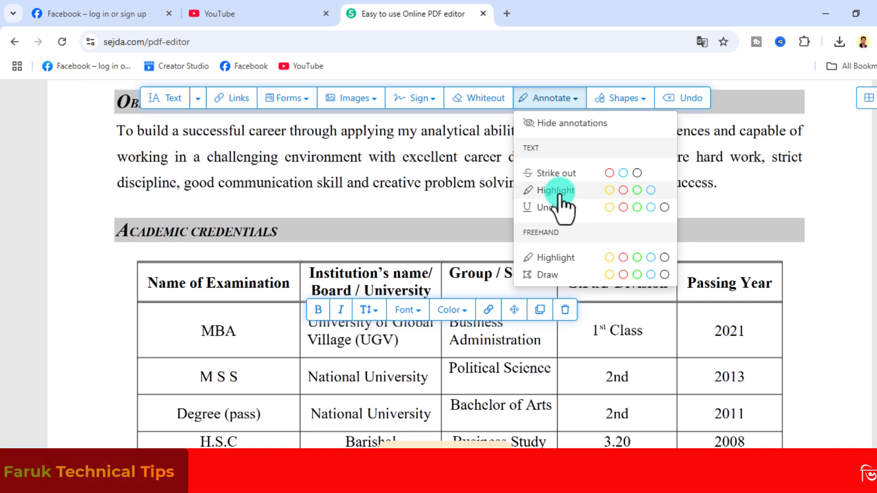
{"action": "left_click", "coordinate": [610, 190]}
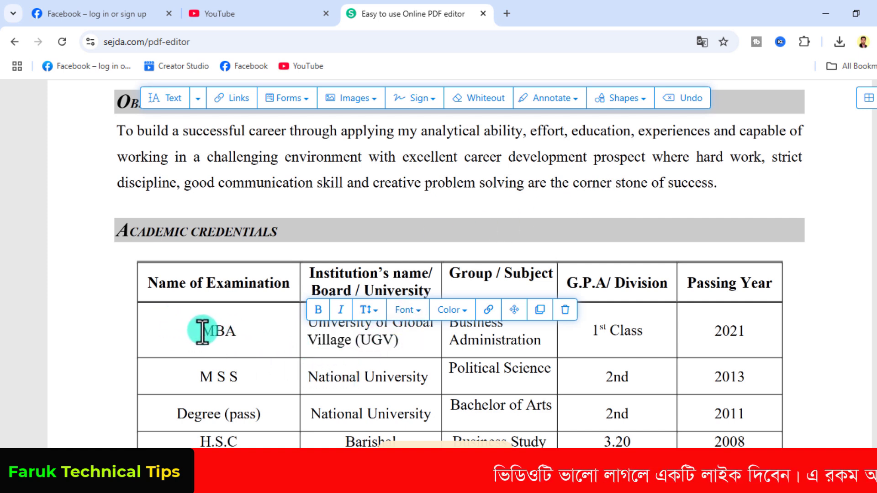
{"action": "left_click_drag", "start_coordinate": [202, 331], "coordinate": [236, 332]}
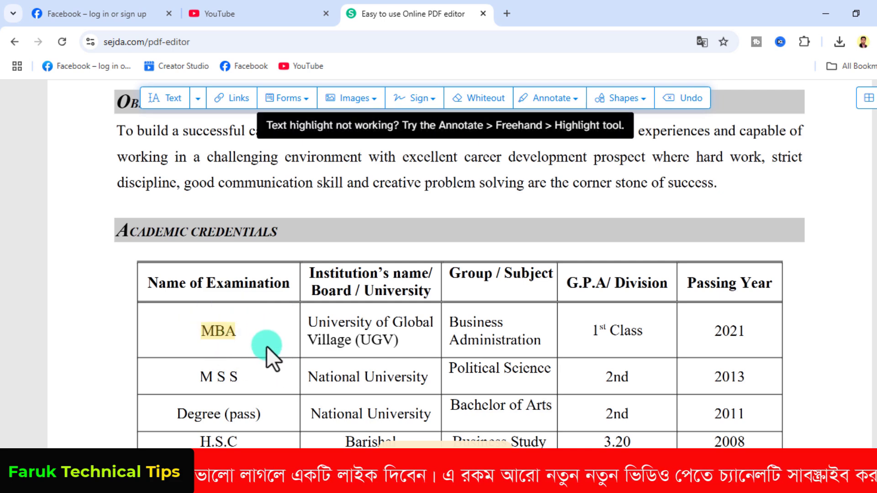
{"action": "key", "text": "ctrl+z"}
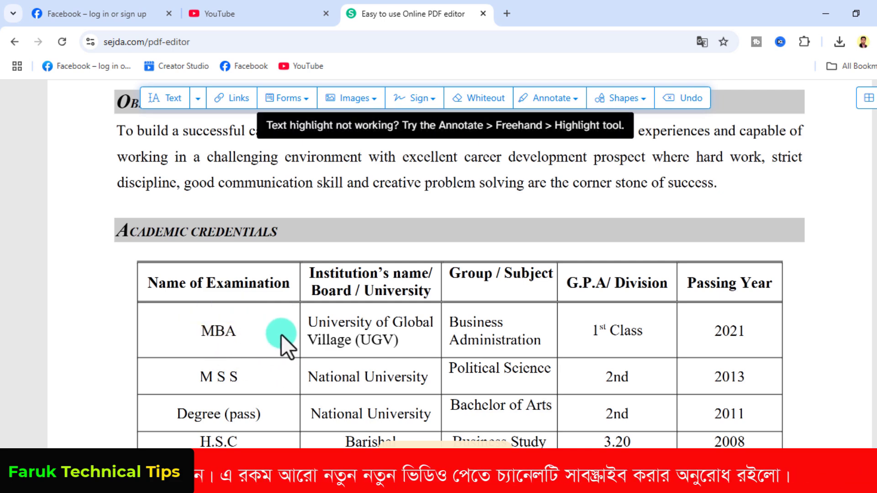
{"action": "scroll", "coordinate": [297, 329], "scroll_direction": "up", "scroll_amount": 7}
{"action": "scroll", "coordinate": [320, 322], "scroll_direction": "up", "scroll_amount": 3}
{"action": "scroll", "coordinate": [322, 283], "scroll_direction": "down", "scroll_amount": 3}
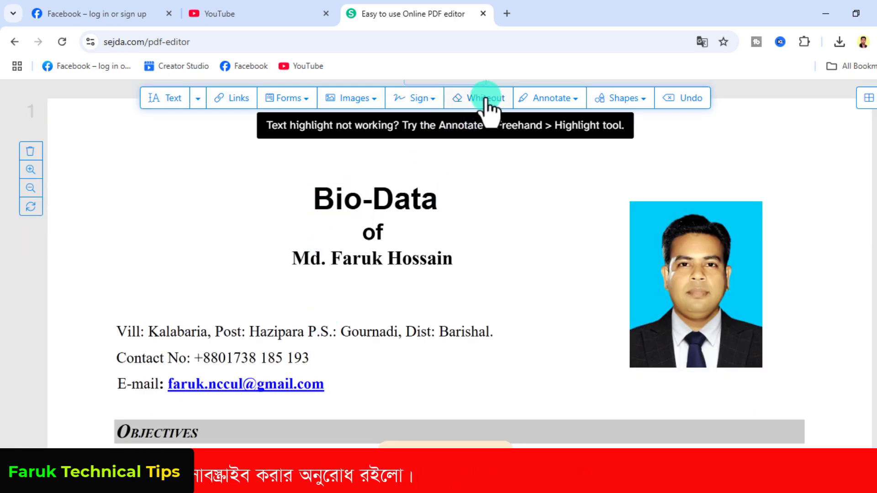
Highlight the whole 'Bio-Data' heading in yellow
{"action": "left_click", "coordinate": [553, 101]}
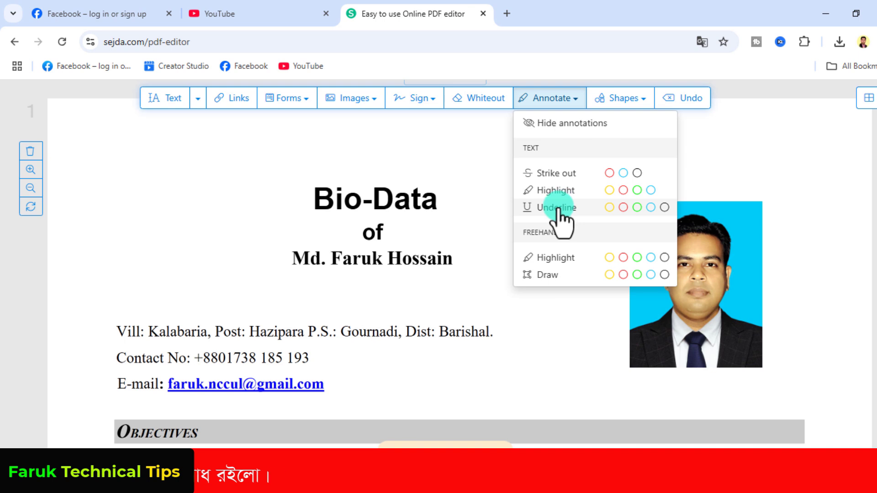
{"action": "left_click", "coordinate": [608, 190]}
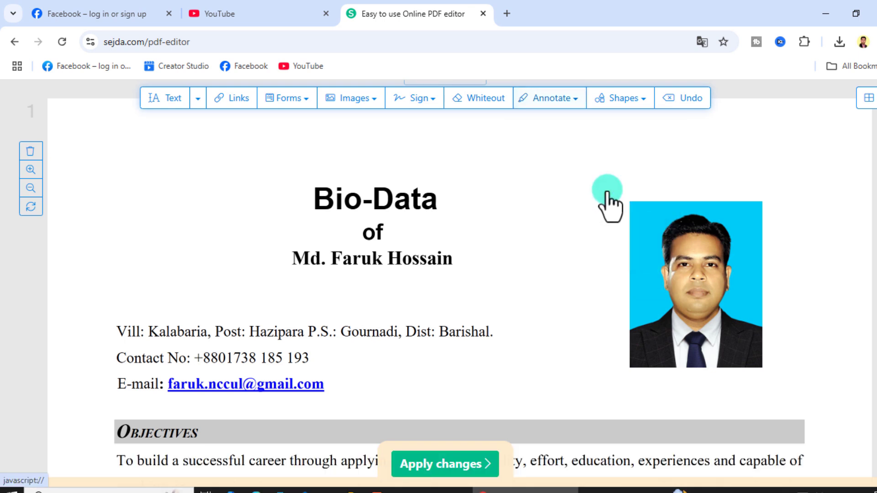
{"action": "left_click", "coordinate": [314, 198]}
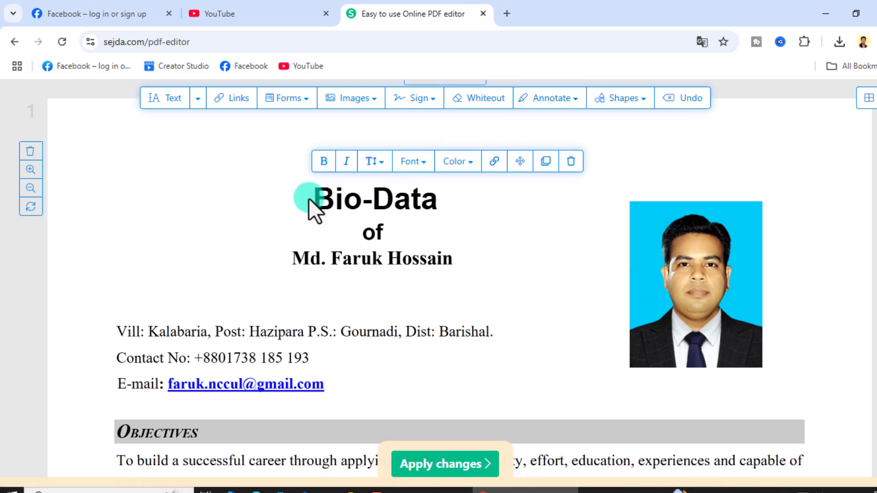
{"action": "left_click_drag", "start_coordinate": [310, 199], "coordinate": [429, 201]}
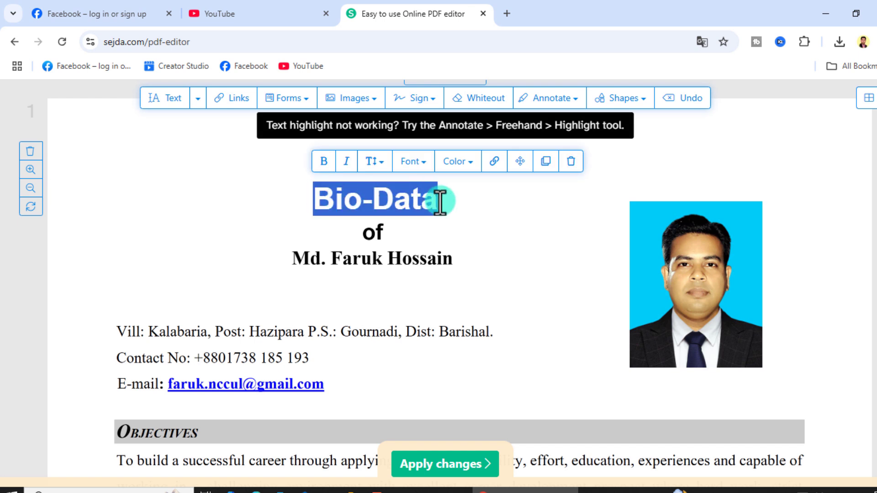
{"action": "left_click", "coordinate": [481, 221]}
{"action": "scroll", "coordinate": [406, 269], "scroll_direction": "up", "scroll_amount": 1}
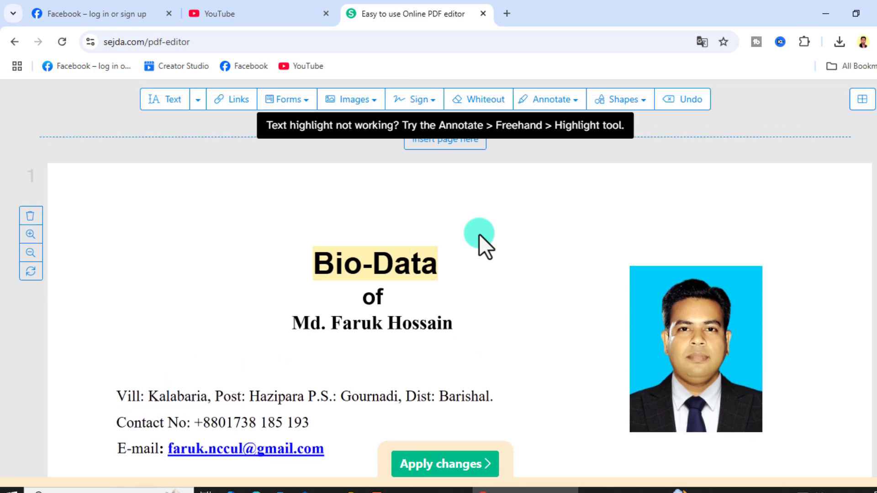
{"action": "scroll", "coordinate": [479, 234], "scroll_direction": "up", "scroll_amount": 3}
{"action": "scroll", "coordinate": [570, 310], "scroll_direction": "down", "scroll_amount": 9}
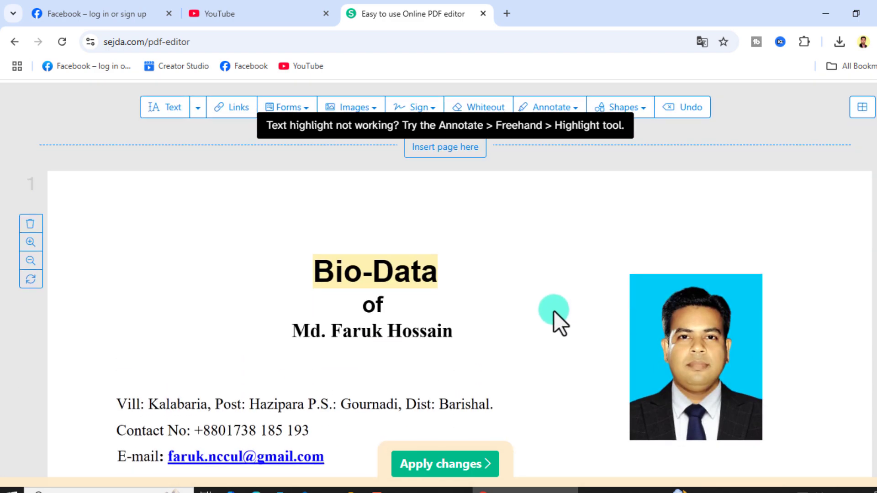
{"action": "scroll", "coordinate": [374, 327], "scroll_direction": "up", "scroll_amount": 6}
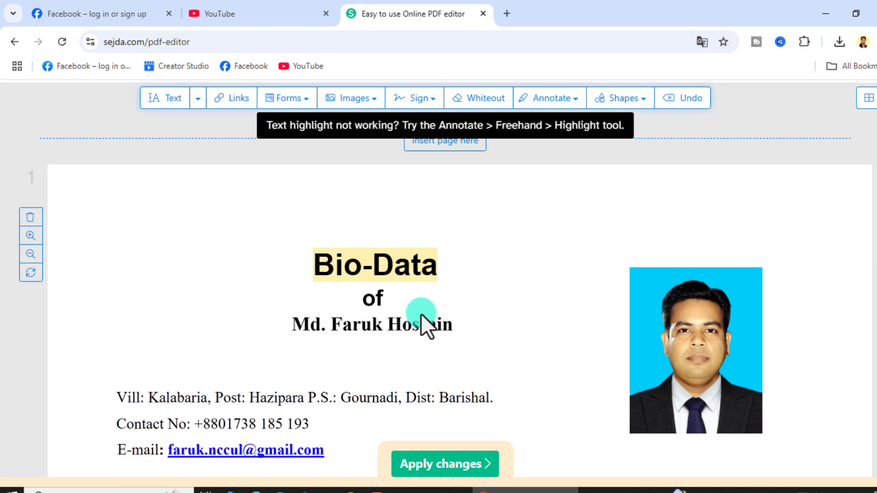
Draw a red rectangle beside the passport photo
{"action": "left_click", "coordinate": [644, 109]}
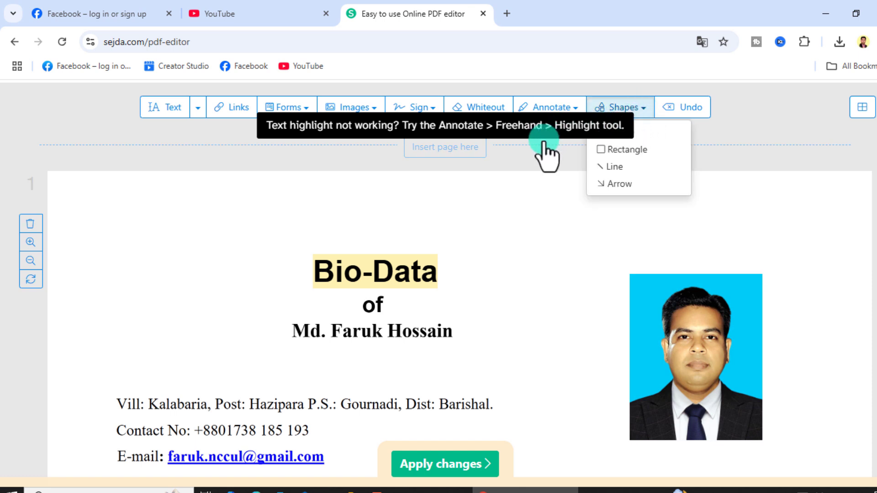
{"action": "scroll", "coordinate": [640, 192], "scroll_direction": "up", "scroll_amount": 3}
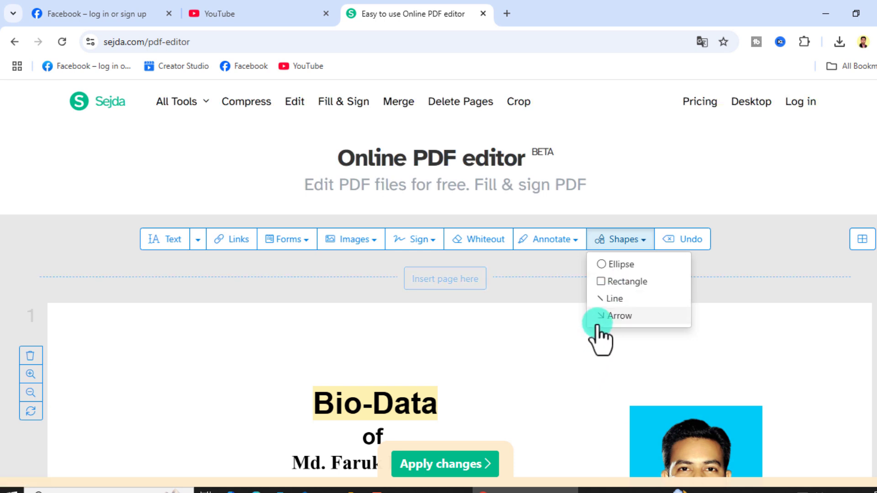
{"action": "scroll", "coordinate": [612, 301], "scroll_direction": "down", "scroll_amount": 3}
{"action": "left_click", "coordinate": [627, 150]}
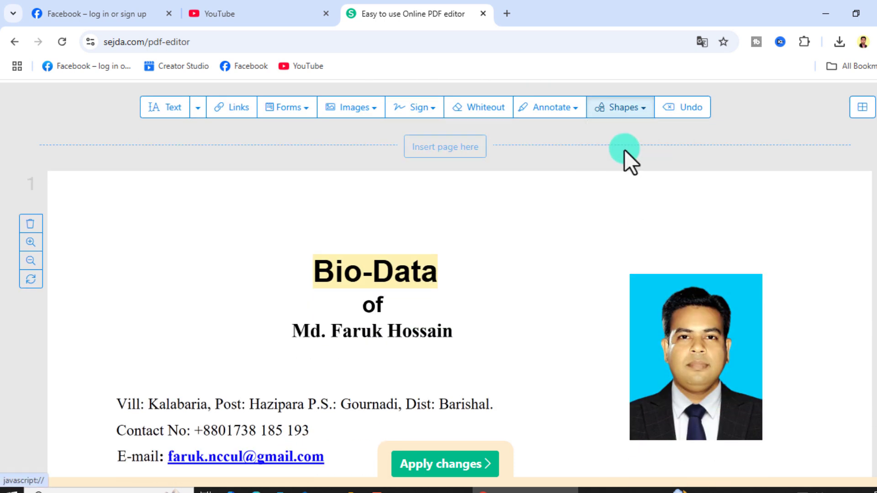
{"action": "left_click_drag", "start_coordinate": [550, 263], "coordinate": [662, 402]}
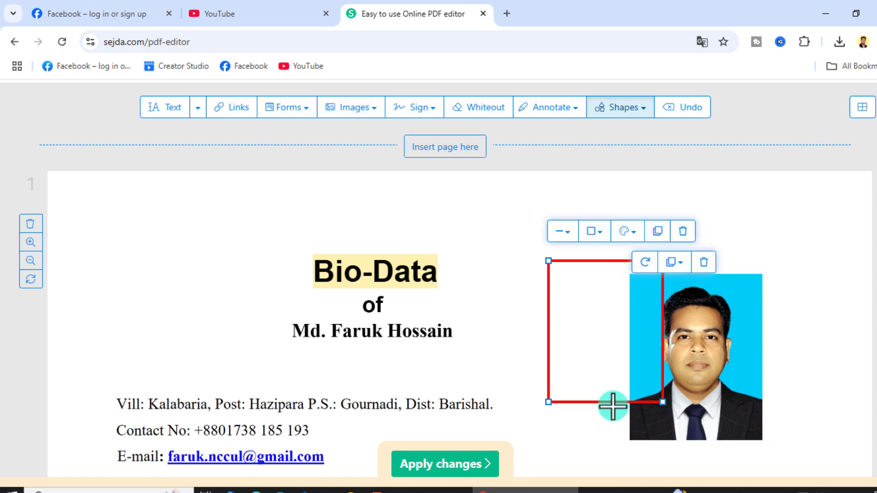
Move and resize the rectangle so it fits the photo's edges
{"action": "left_click", "coordinate": [574, 262]}
{"action": "left_click_drag", "start_coordinate": [574, 261], "coordinate": [658, 276]}
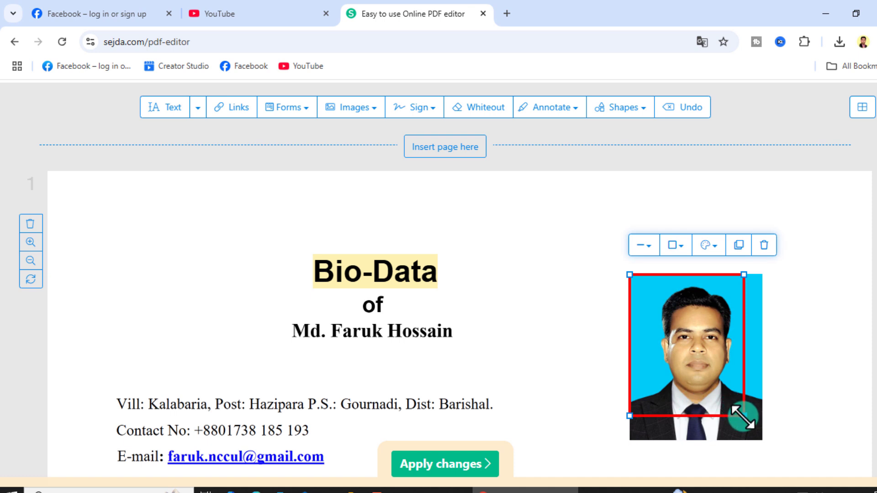
{"action": "left_click_drag", "start_coordinate": [744, 416], "coordinate": [769, 446]}
{"action": "left_click", "coordinate": [465, 370]}
Set the photo frame's border colour to dark green, also checking the fill and width options
{"action": "scroll", "coordinate": [533, 371], "scroll_direction": "down", "scroll_amount": 3}
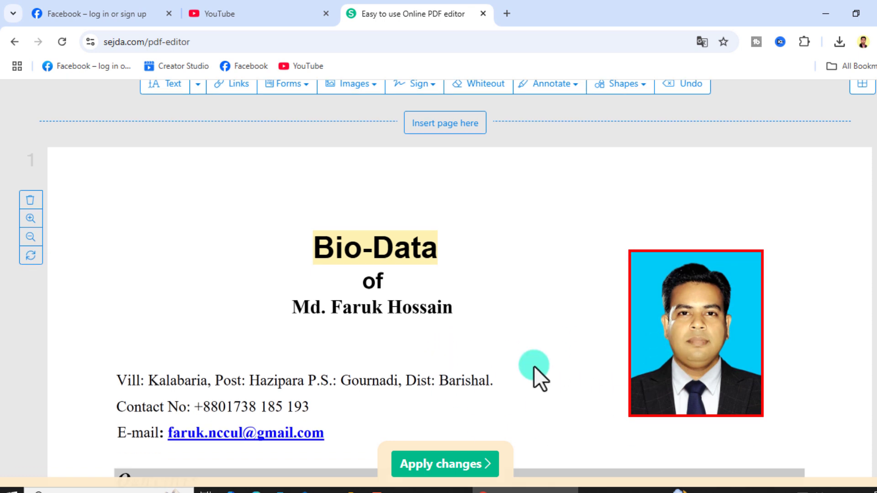
{"action": "scroll", "coordinate": [533, 365], "scroll_direction": "up", "scroll_amount": 1}
{"action": "scroll", "coordinate": [535, 362], "scroll_direction": "up", "scroll_amount": 3}
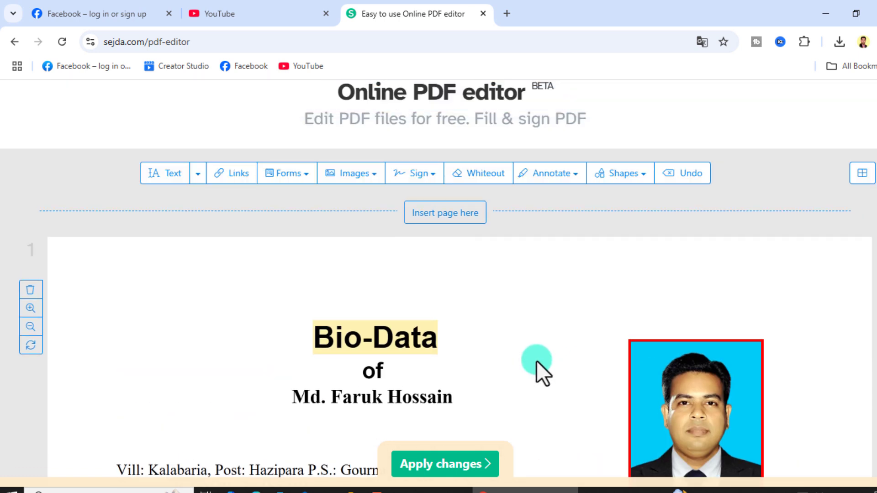
{"action": "left_click", "coordinate": [667, 342]}
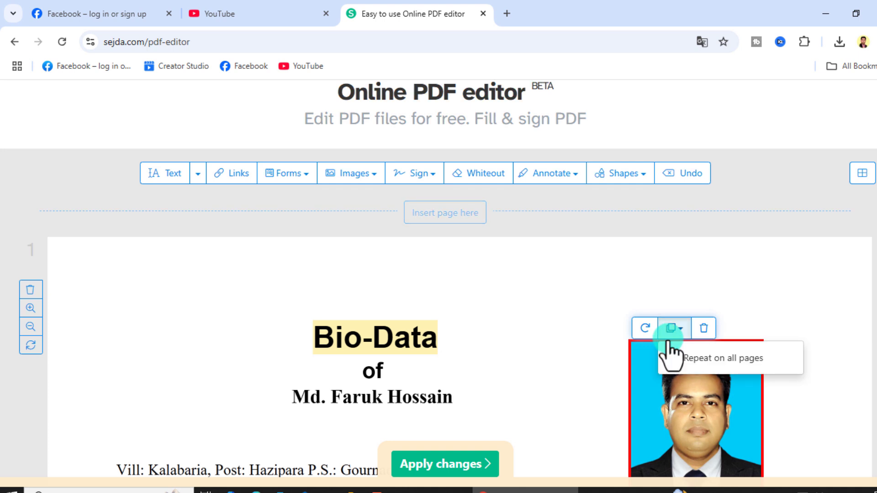
{"action": "left_click", "coordinate": [592, 268]}
{"action": "left_click", "coordinate": [635, 340]}
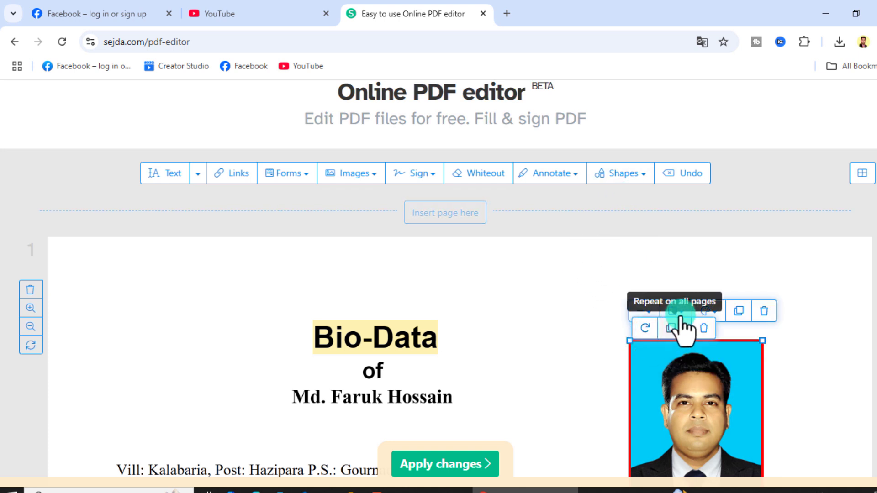
{"action": "left_click", "coordinate": [679, 312]}
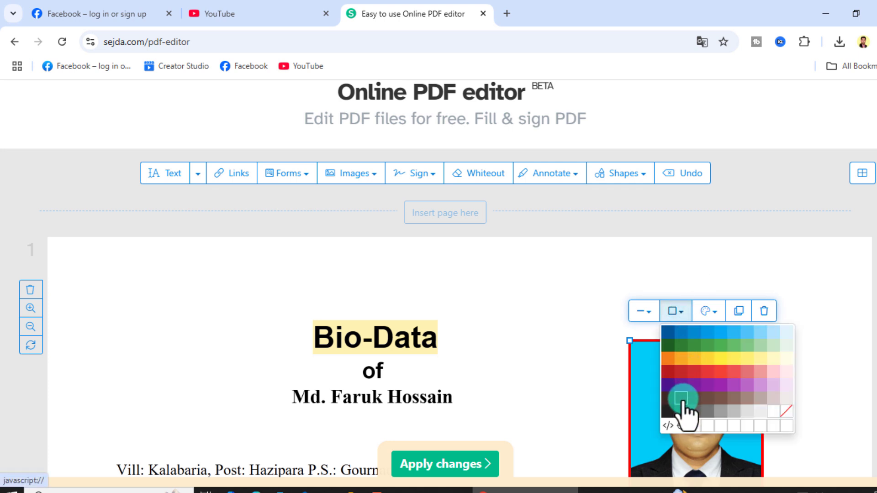
{"action": "left_click", "coordinate": [668, 346]}
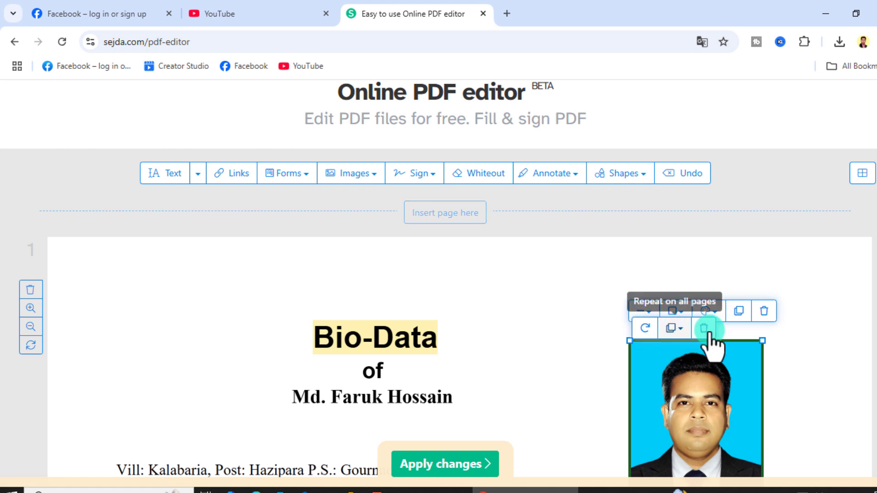
{"action": "left_click", "coordinate": [707, 312]}
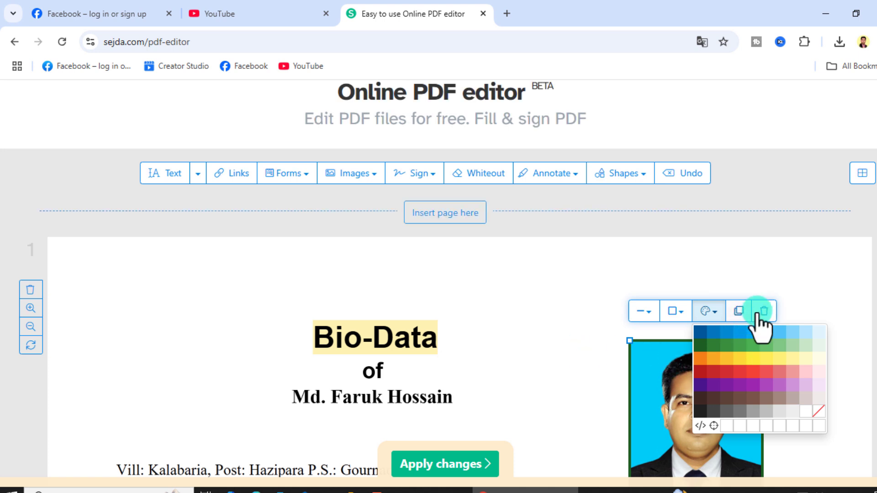
{"action": "left_click", "coordinate": [646, 312]}
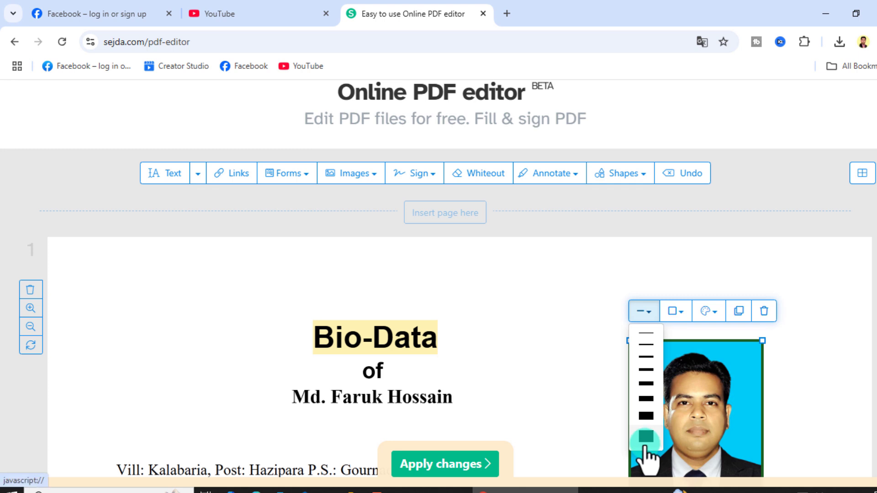
{"action": "left_click", "coordinate": [536, 292]}
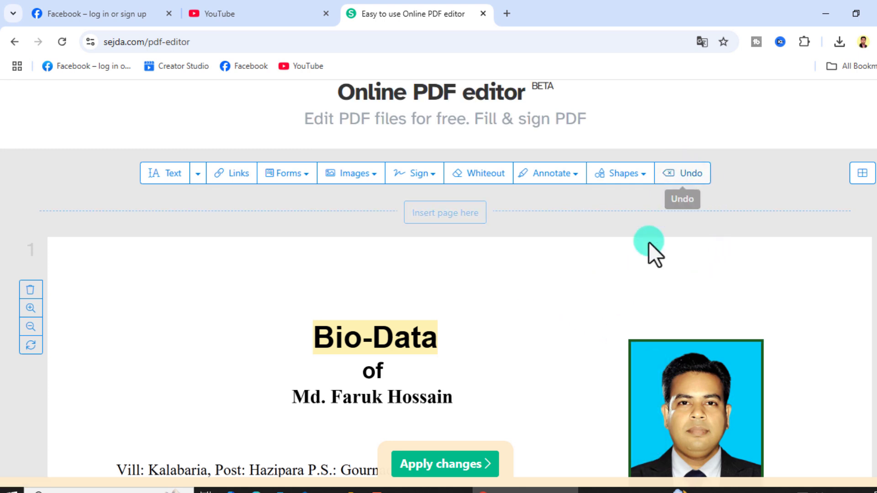
Revert only the 'Text highlighted' edit through the Undo changes list
{"action": "left_click", "coordinate": [672, 176]}
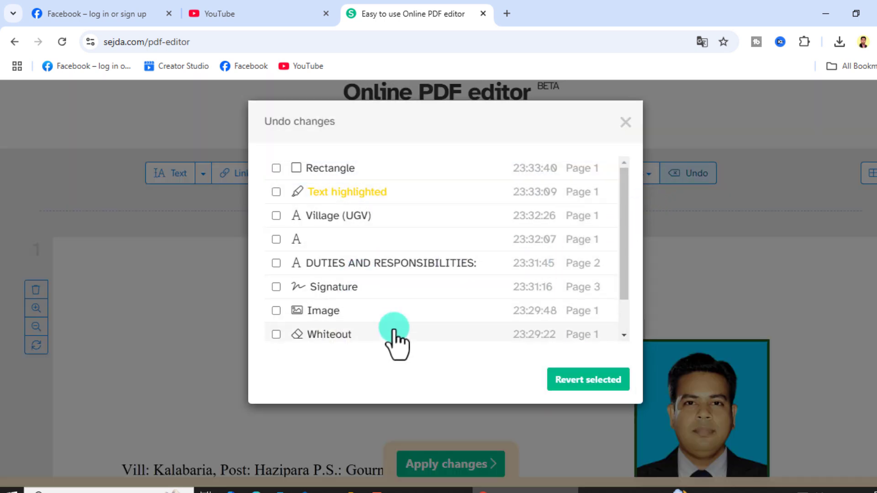
{"action": "scroll", "coordinate": [430, 317], "scroll_direction": "down", "scroll_amount": 1}
{"action": "scroll", "coordinate": [432, 310], "scroll_direction": "up", "scroll_amount": 2}
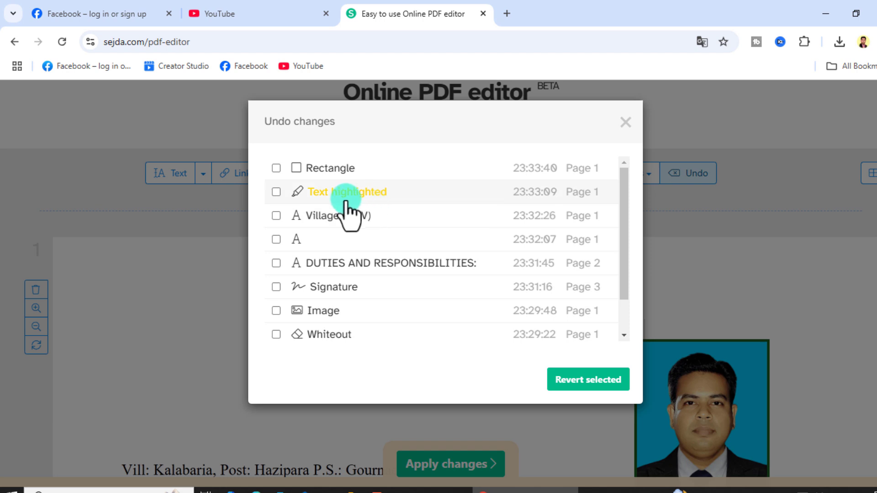
{"action": "left_click", "coordinate": [276, 192]}
{"action": "left_click", "coordinate": [578, 387]}
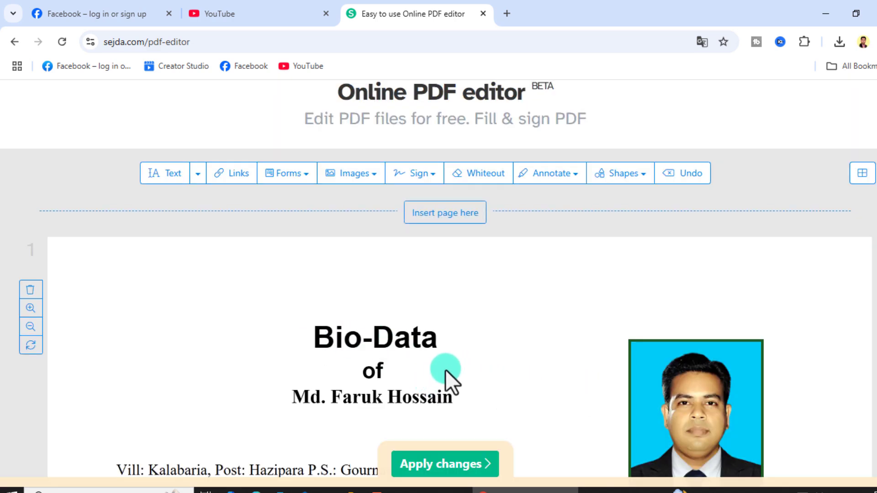
{"action": "scroll", "coordinate": [395, 345], "scroll_direction": "down", "scroll_amount": 15}
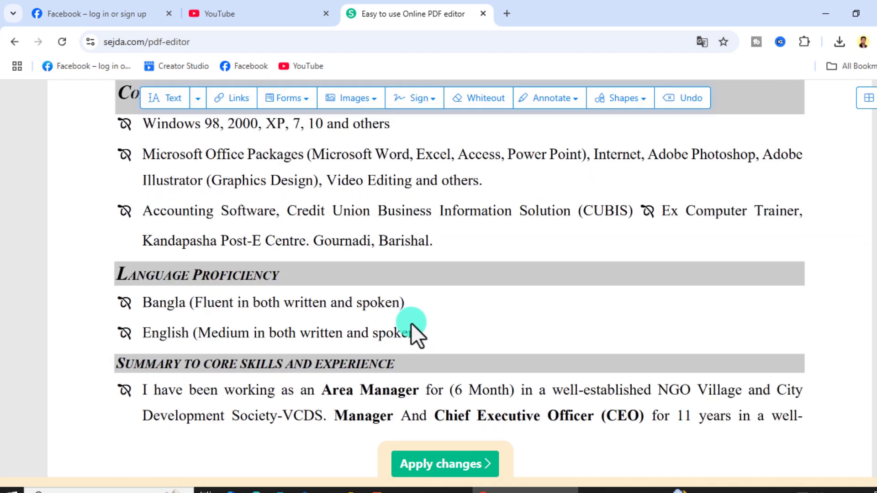
{"action": "scroll", "coordinate": [434, 327], "scroll_direction": "up", "scroll_amount": 7}
{"action": "scroll", "coordinate": [461, 320], "scroll_direction": "up", "scroll_amount": 8}
{"action": "scroll", "coordinate": [462, 313], "scroll_direction": "down", "scroll_amount": 10}
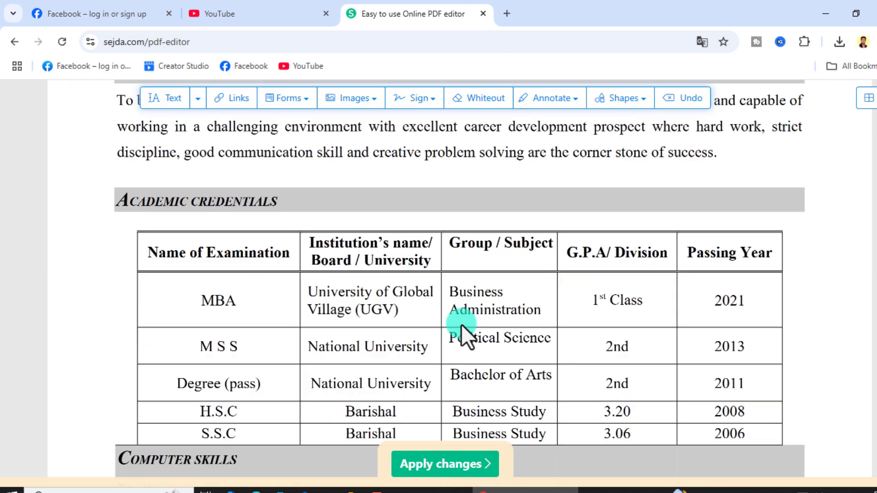
Apply the edits, download the resulting CV PDF, and view the downloaded copy
{"action": "left_click", "coordinate": [451, 465]}
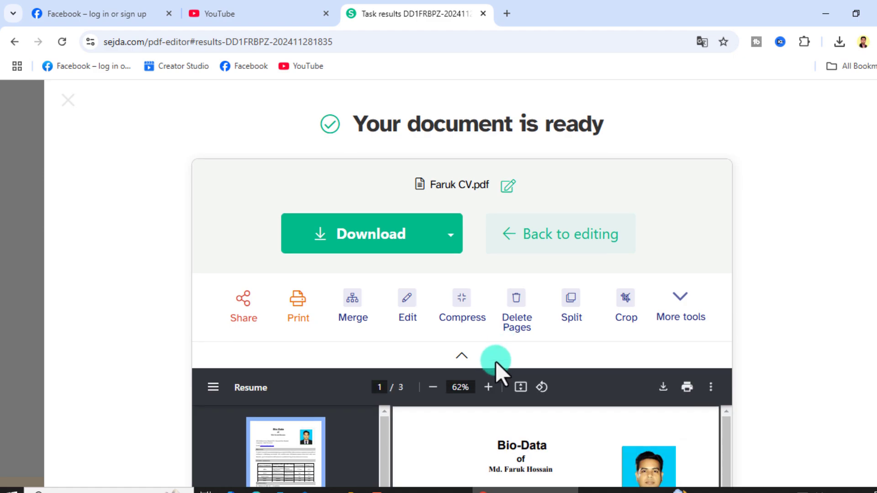
{"action": "scroll", "coordinate": [494, 362], "scroll_direction": "down", "scroll_amount": 8}
{"action": "scroll", "coordinate": [514, 338], "scroll_direction": "down", "scroll_amount": 12}
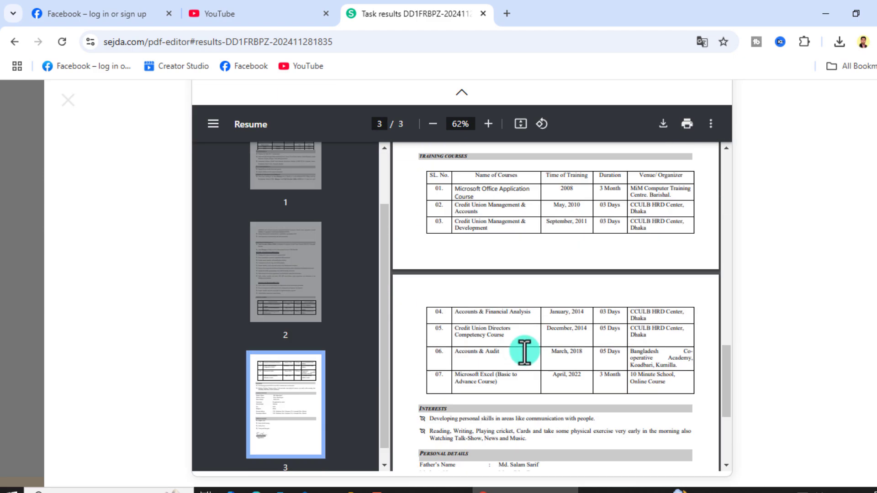
{"action": "scroll", "coordinate": [524, 349], "scroll_direction": "up", "scroll_amount": 16}
{"action": "scroll", "coordinate": [526, 343], "scroll_direction": "up", "scroll_amount": 4}
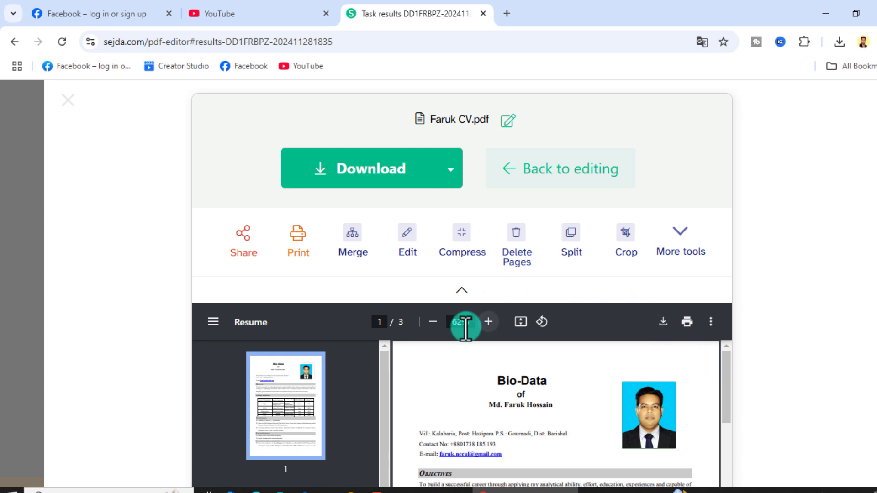
{"action": "left_click", "coordinate": [340, 170]}
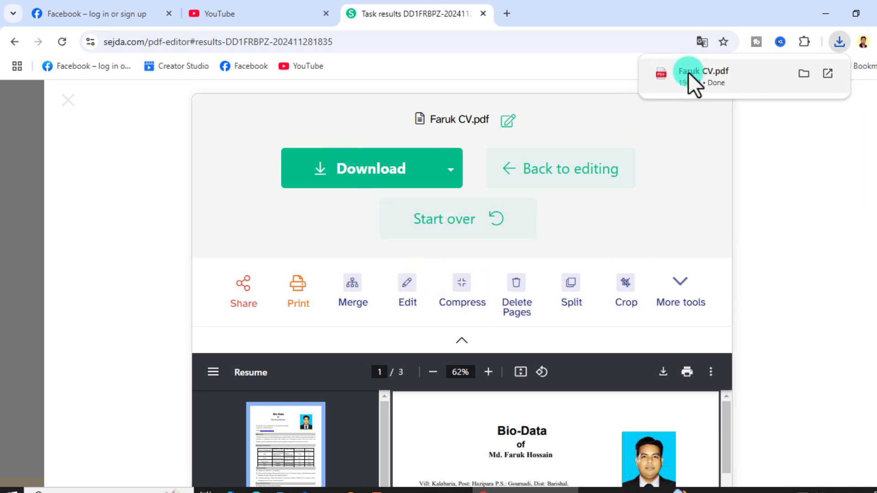
{"action": "left_click", "coordinate": [688, 73]}
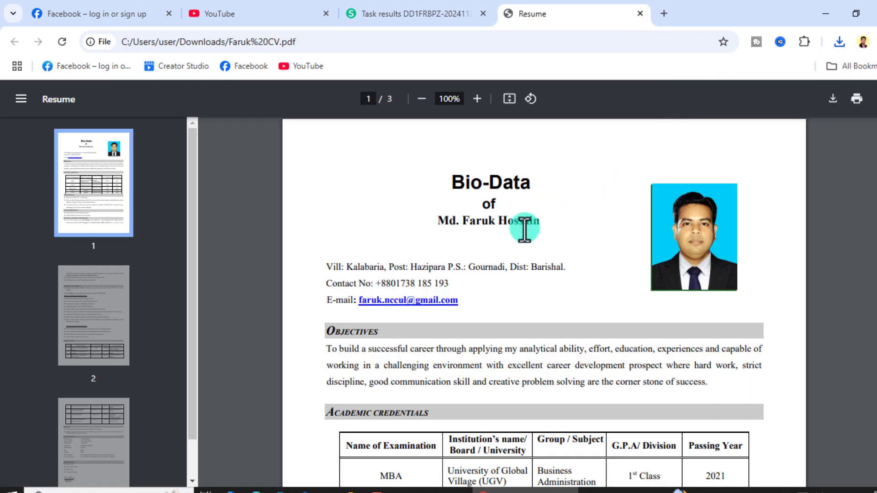
{"action": "scroll", "coordinate": [505, 278], "scroll_direction": "down", "scroll_amount": 3}
{"action": "scroll", "coordinate": [602, 294], "scroll_direction": "up", "scroll_amount": 3}
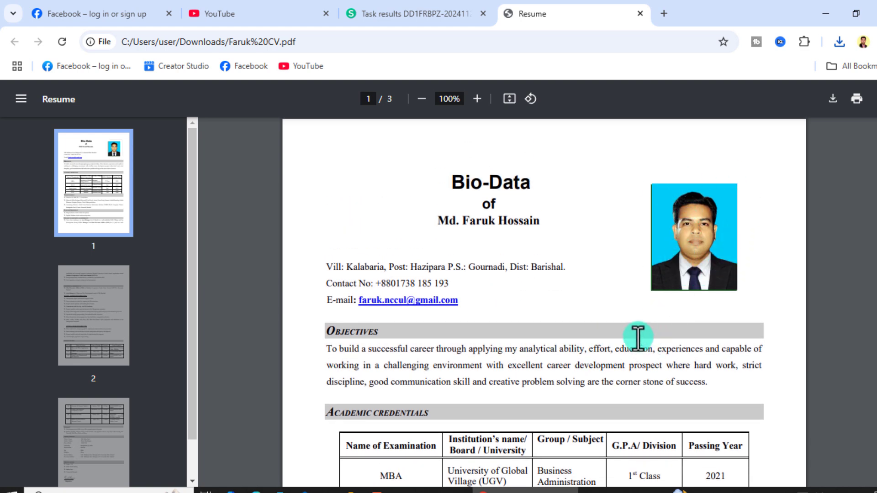
{"action": "scroll", "coordinate": [645, 340], "scroll_direction": "down", "scroll_amount": 7}
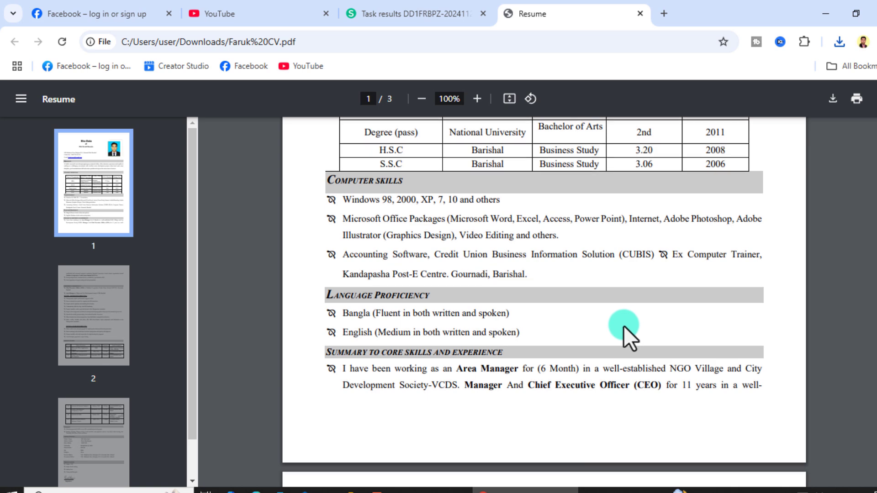
{"action": "scroll", "coordinate": [625, 326], "scroll_direction": "down", "scroll_amount": 14}
{"action": "scroll", "coordinate": [623, 327], "scroll_direction": "down", "scroll_amount": 18}
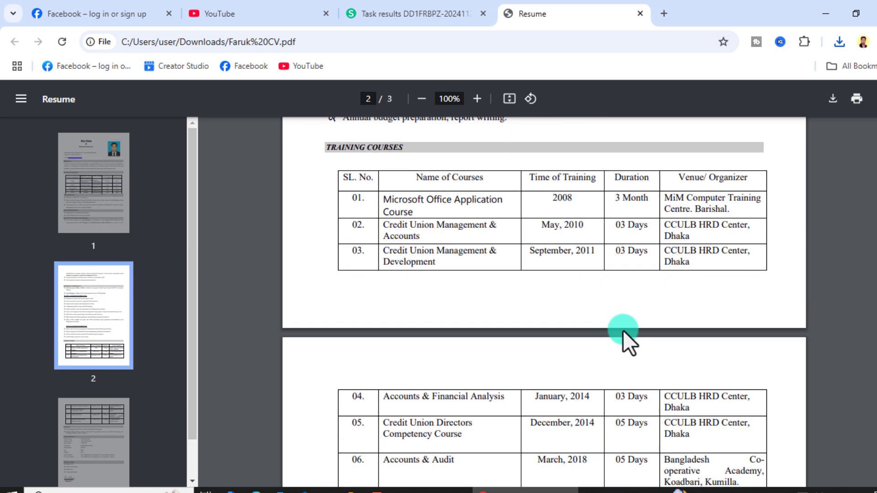